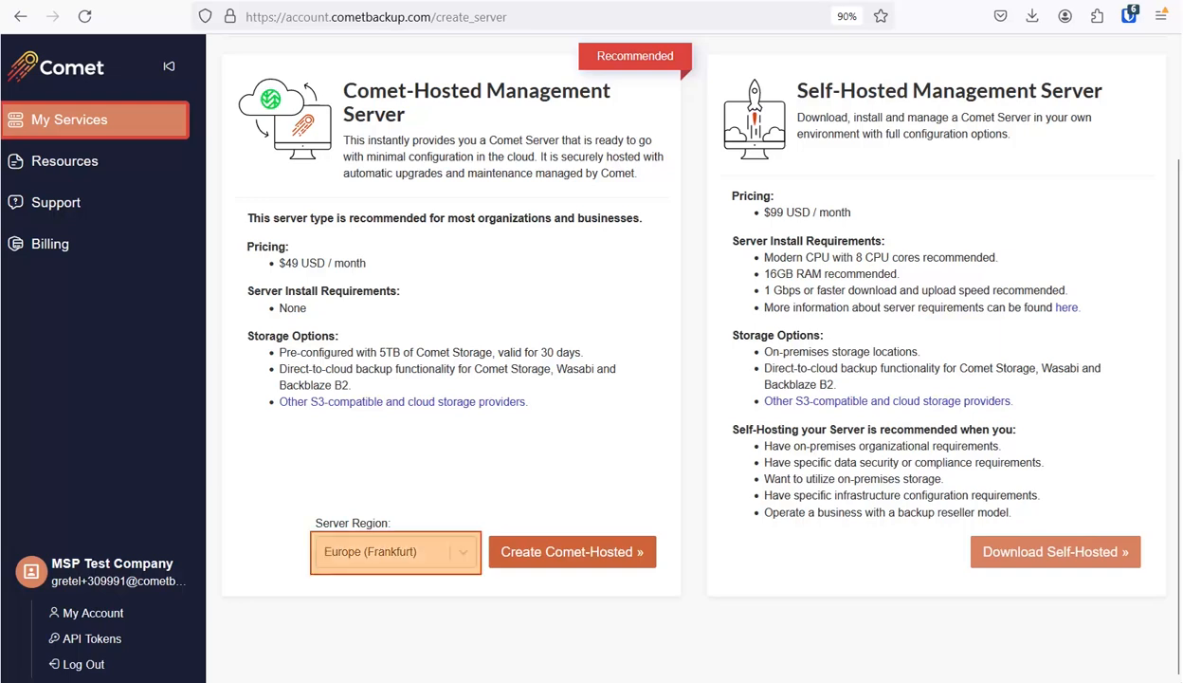
Create a Comet-Hosted management server in the Europe (Frankfurt) region and log in to it.
click(463, 552)
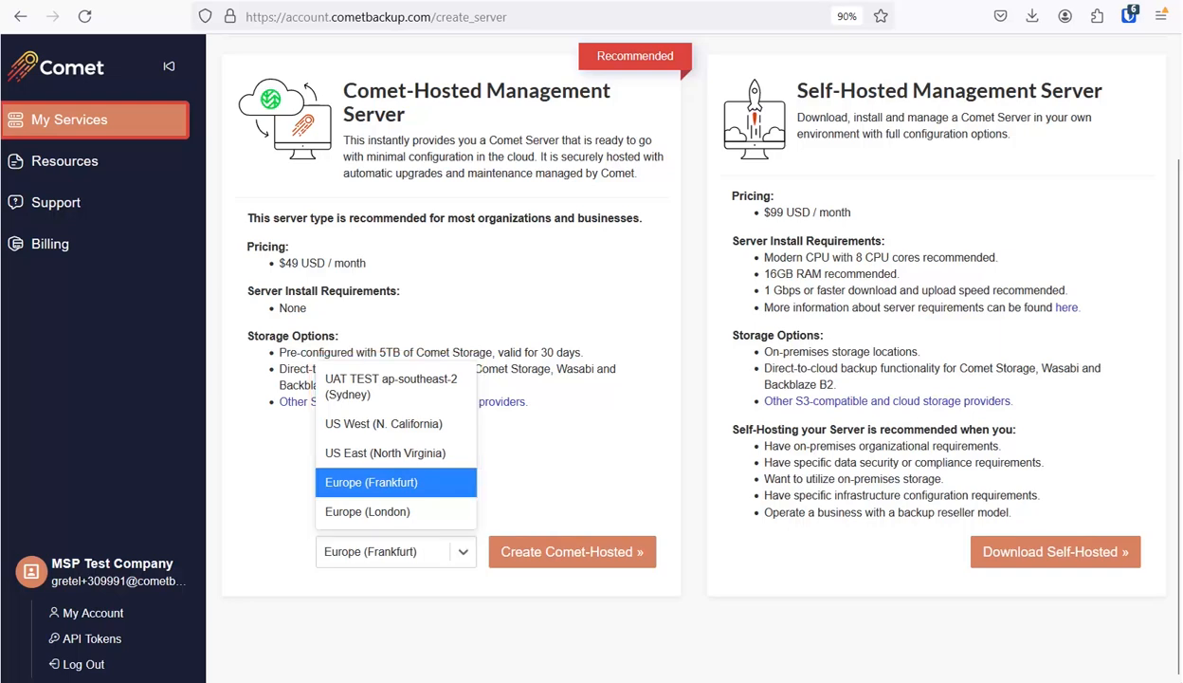
click(396, 483)
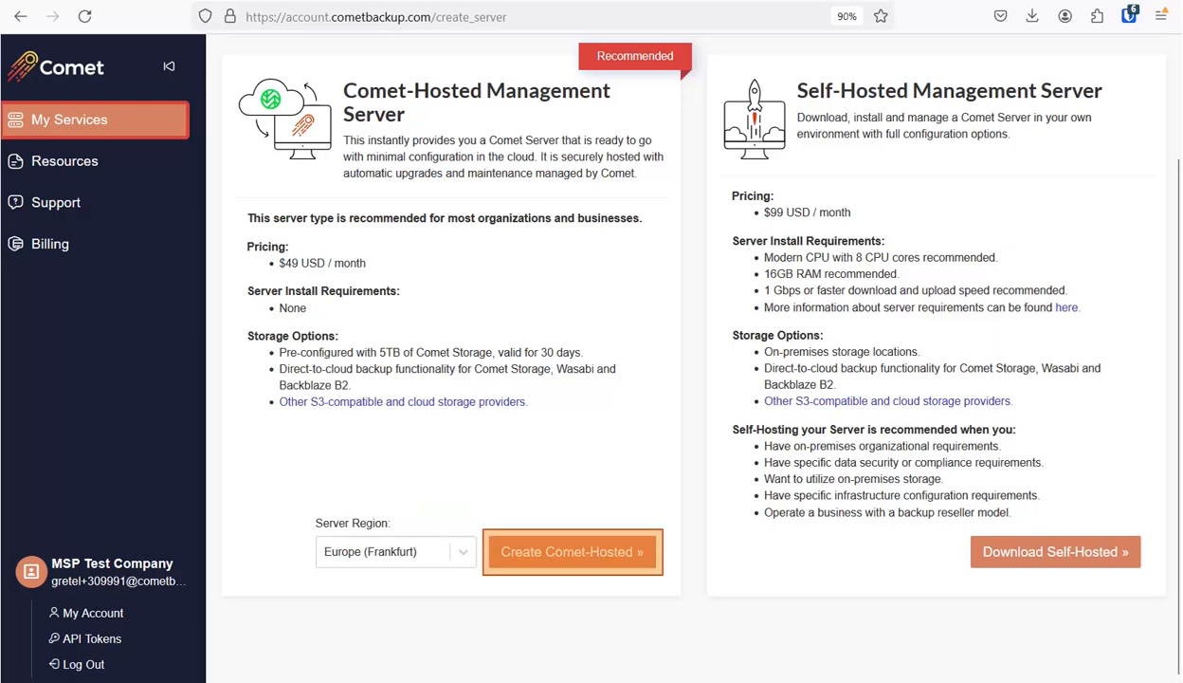
click(573, 552)
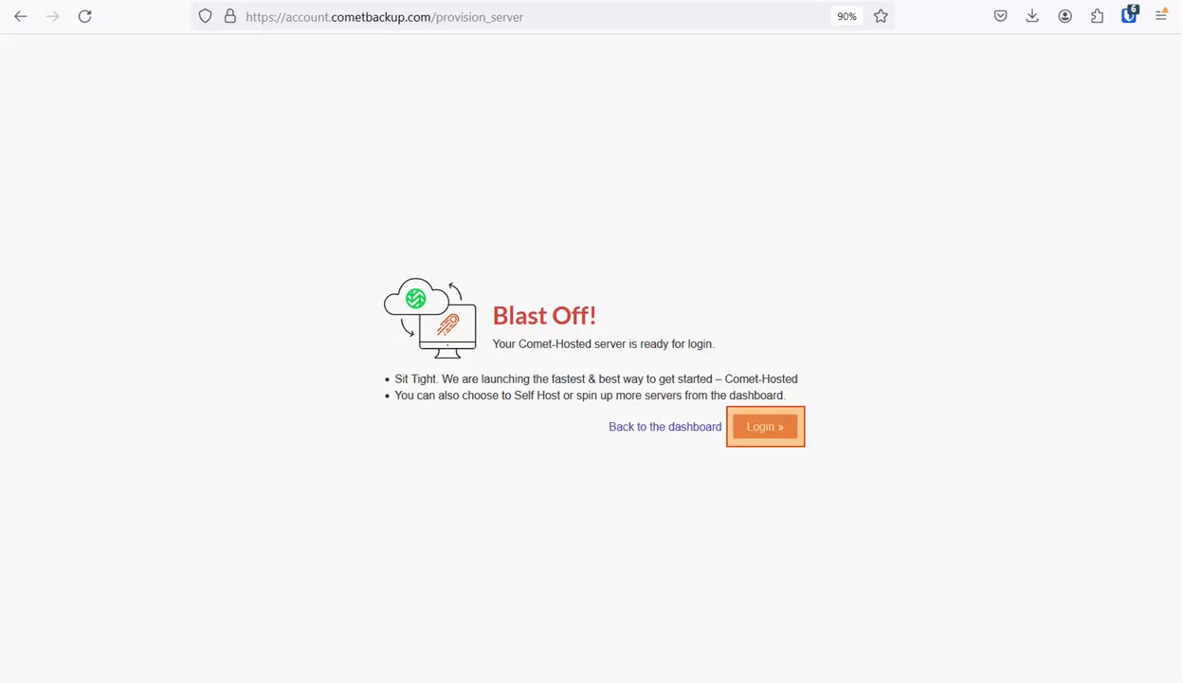
click(765, 426)
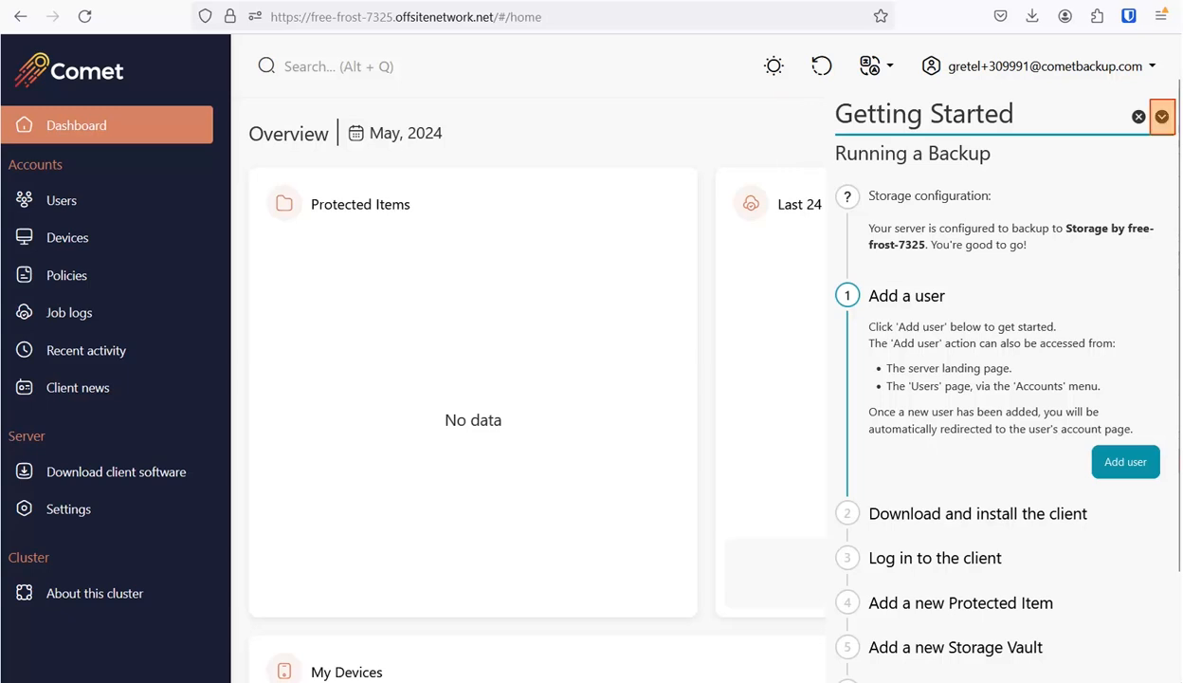
Collapse the Getting Started guide and switch the interface language to Français.
click(1163, 117)
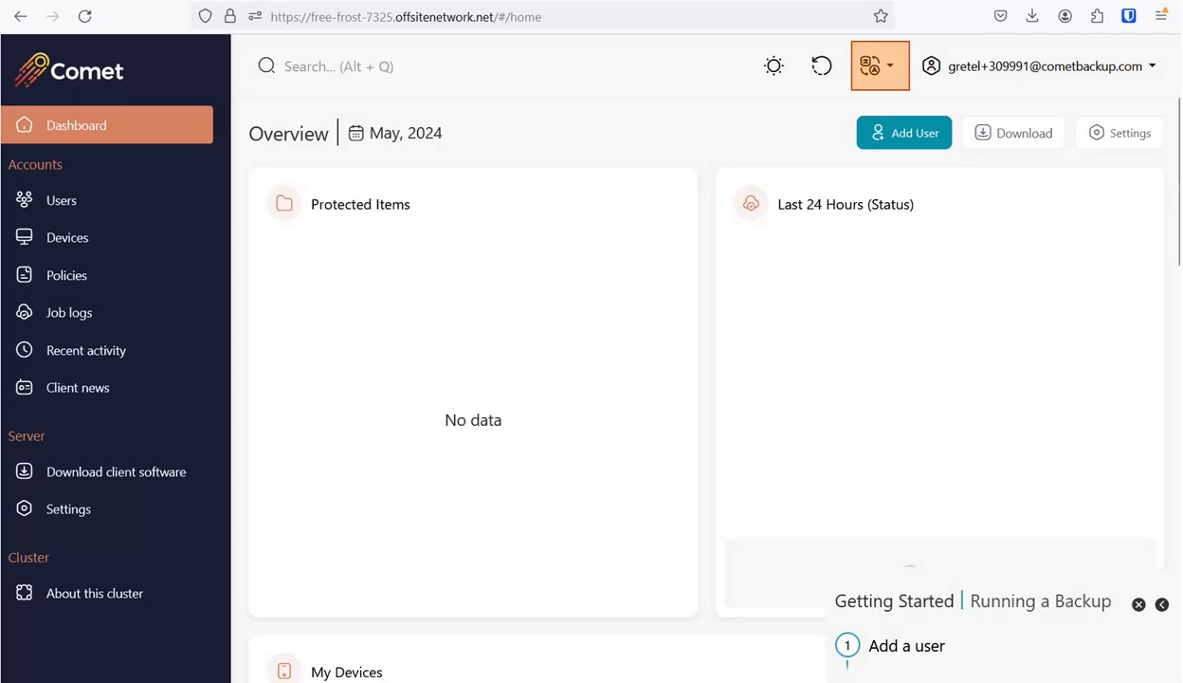
click(878, 65)
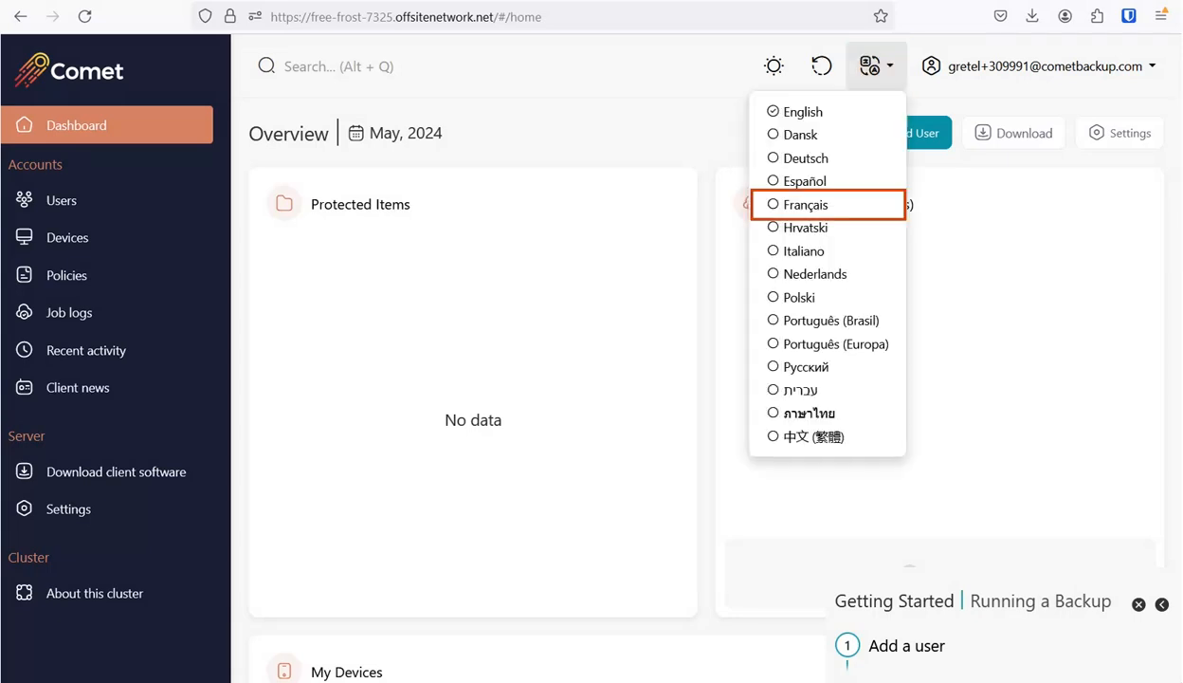
click(805, 204)
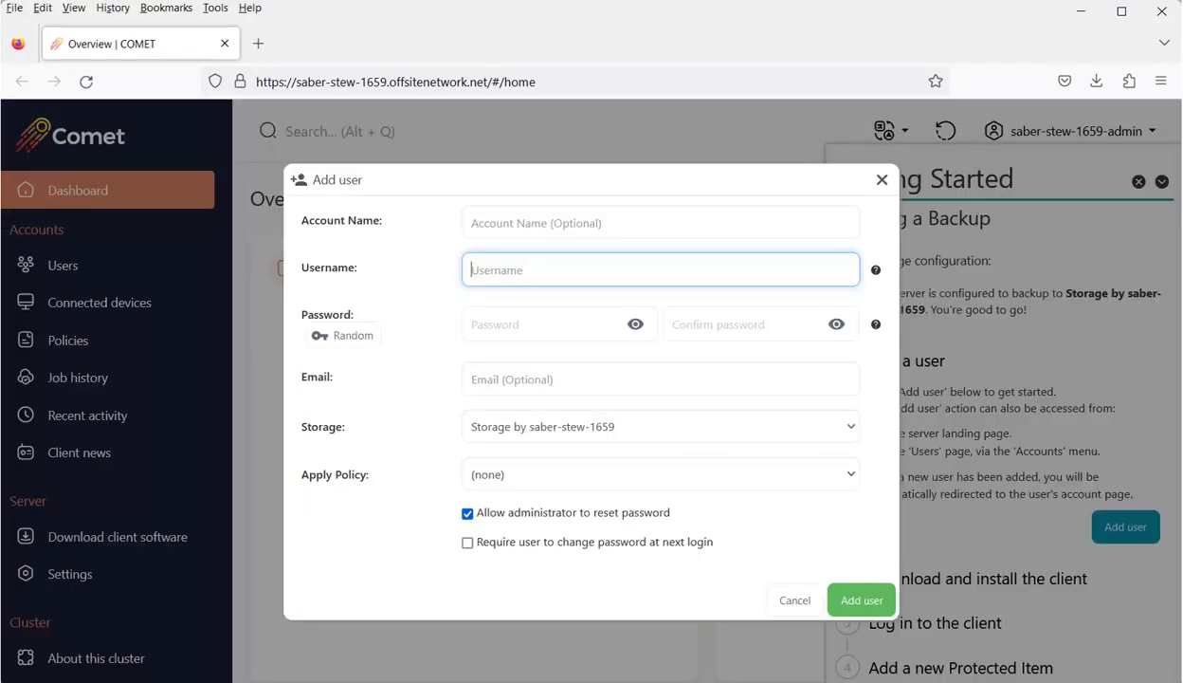
Fill in the new user's username, generate a random password, and select Storage by saber-stew-1659 as the storage.
text(greteltestuser001)
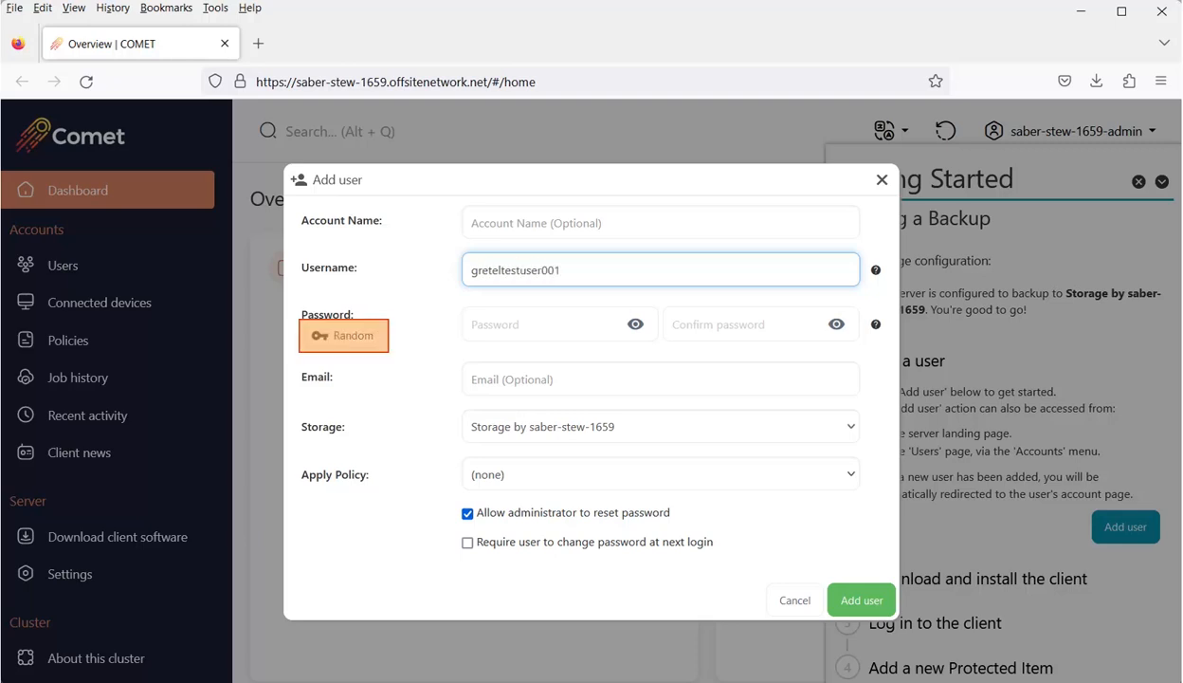
click(343, 335)
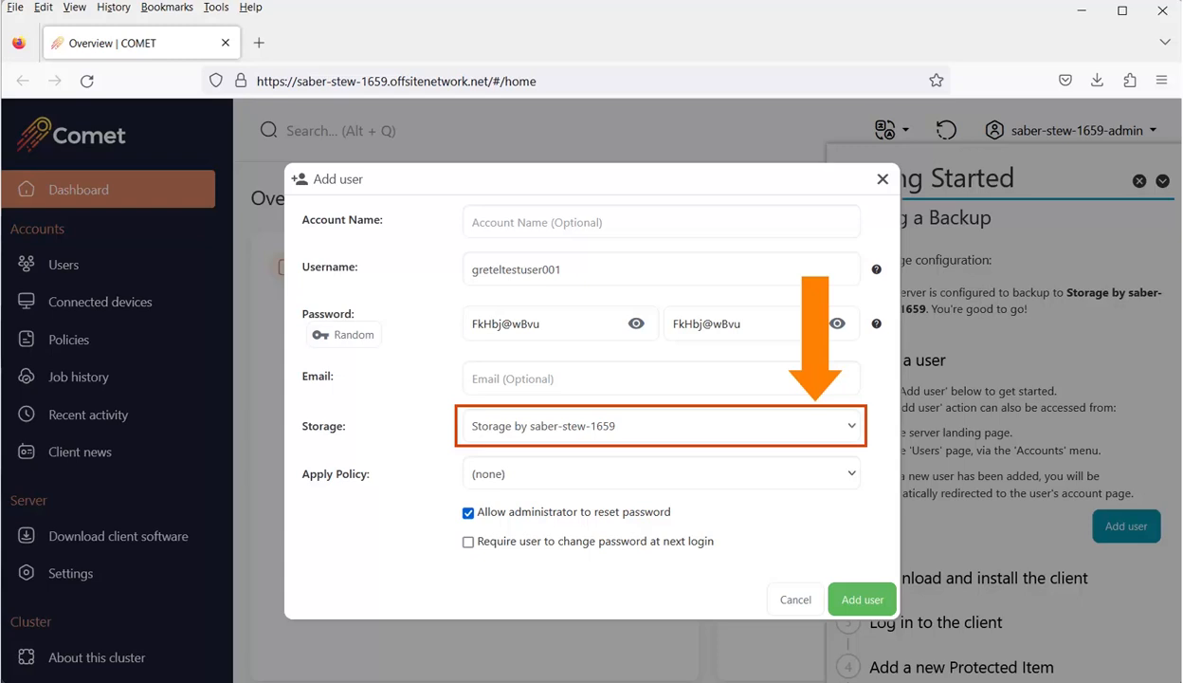
click(662, 426)
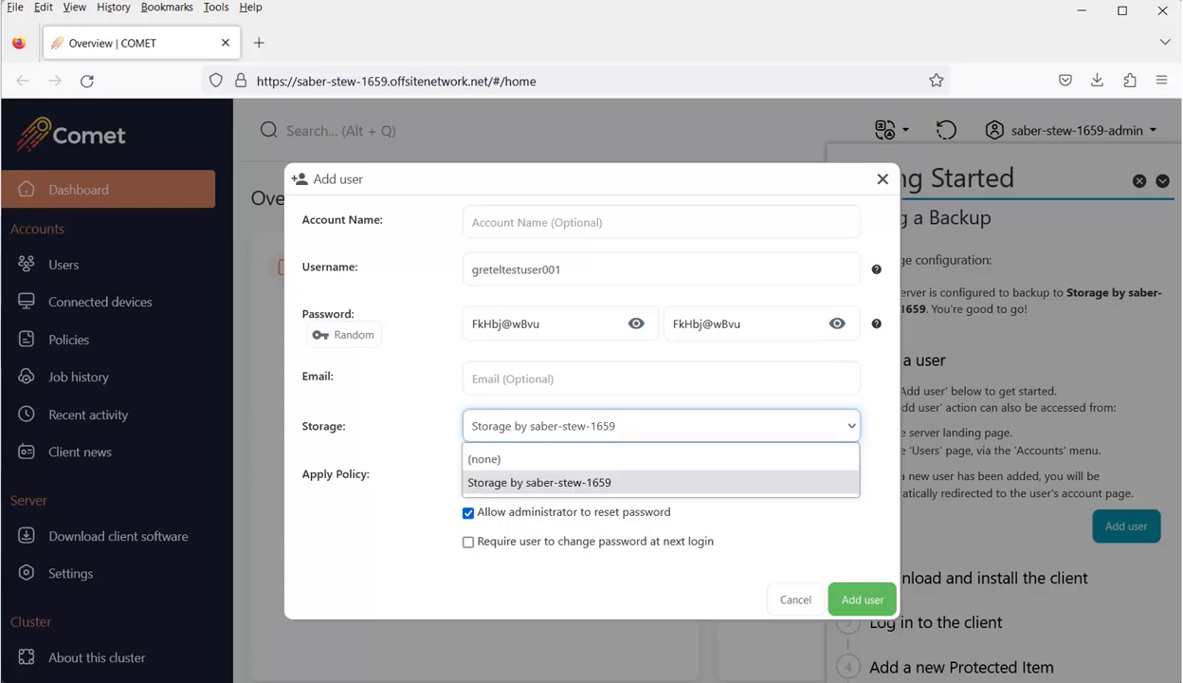
click(539, 483)
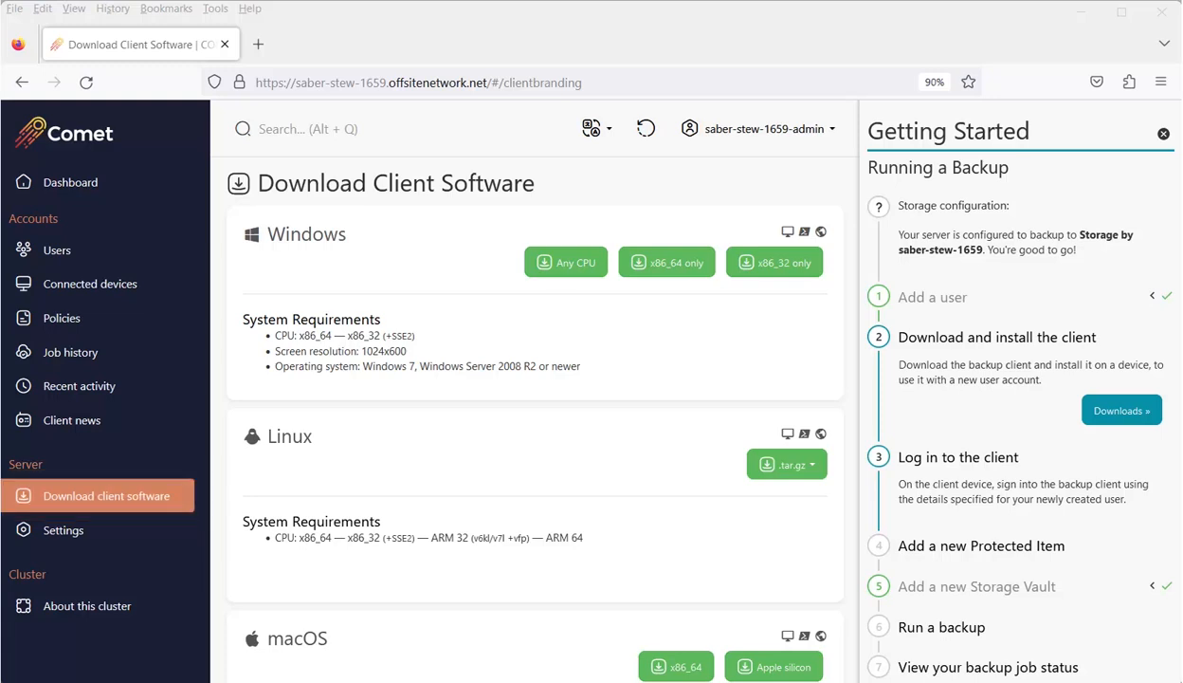
Look through the client software downloads by platform and show the available actions for the Comet Backup 23.5.3 archive on the desktop.
scroll(534, 398, down, 2)
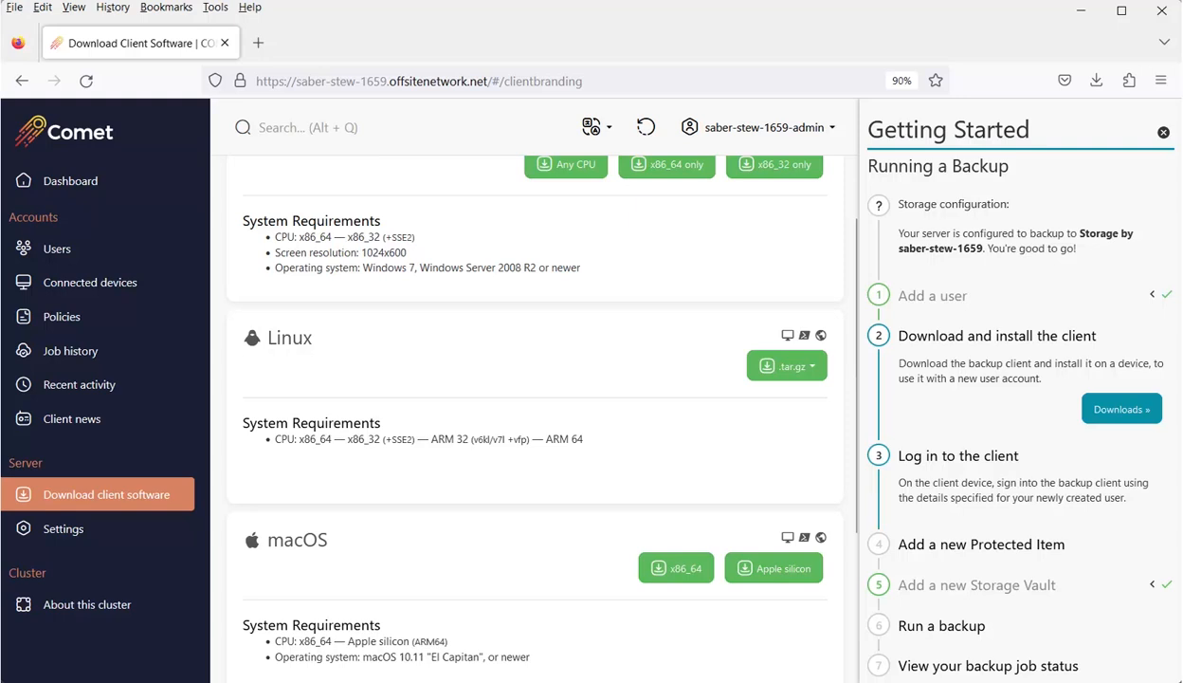
scroll(535, 417, down, 3)
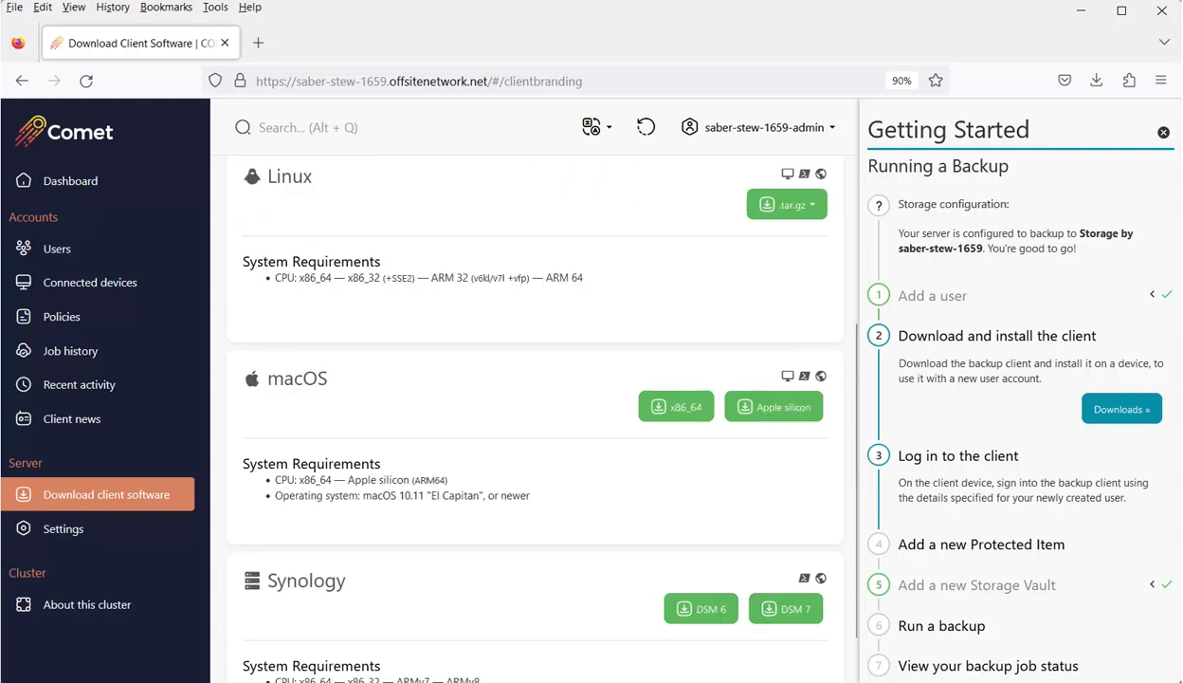
scroll(534, 418, down, 1)
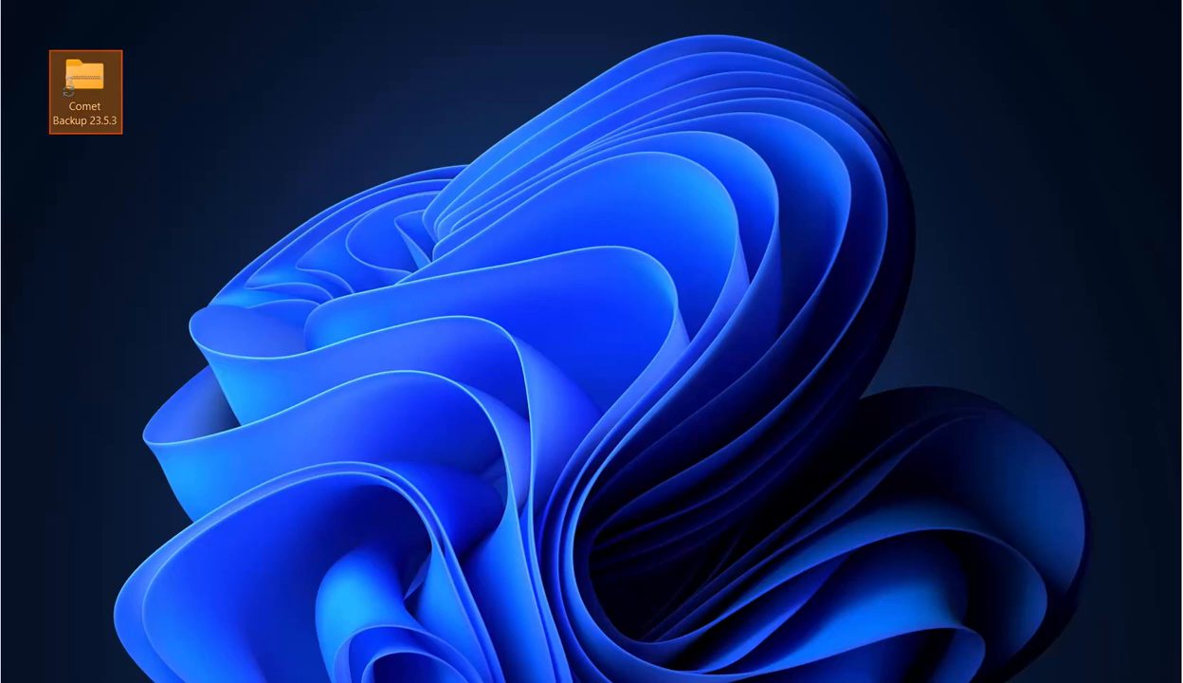
right_click(78, 87)
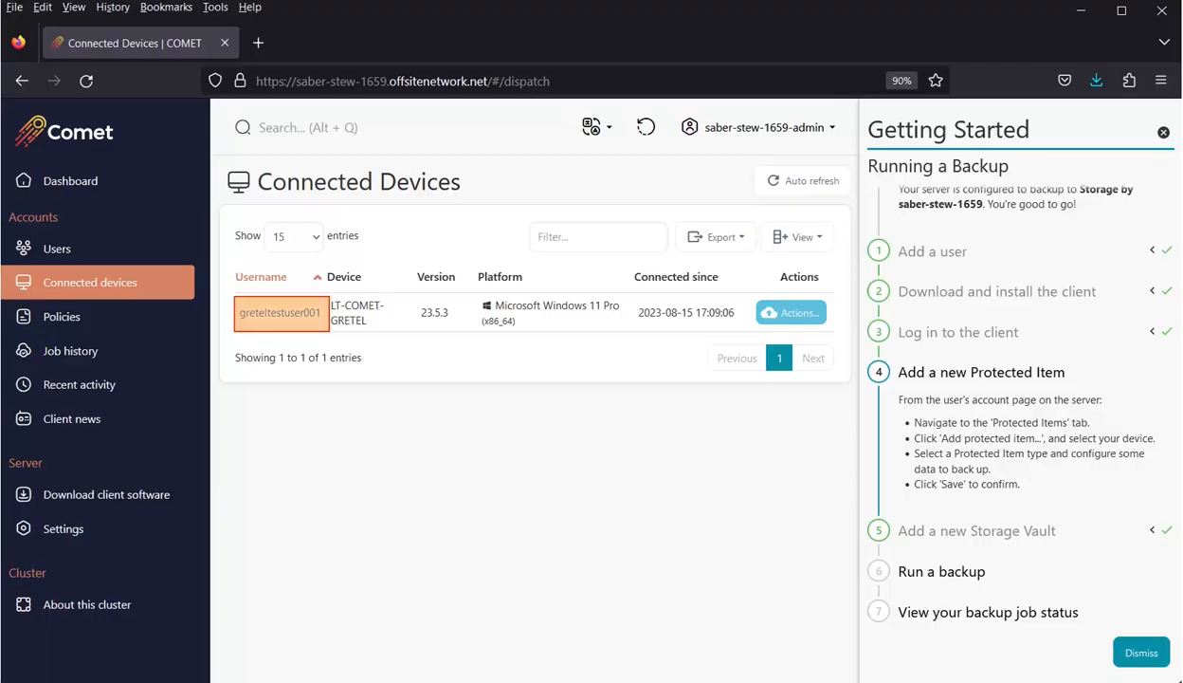
Open the test user's account from the connected devices list and view its devices.
click(281, 313)
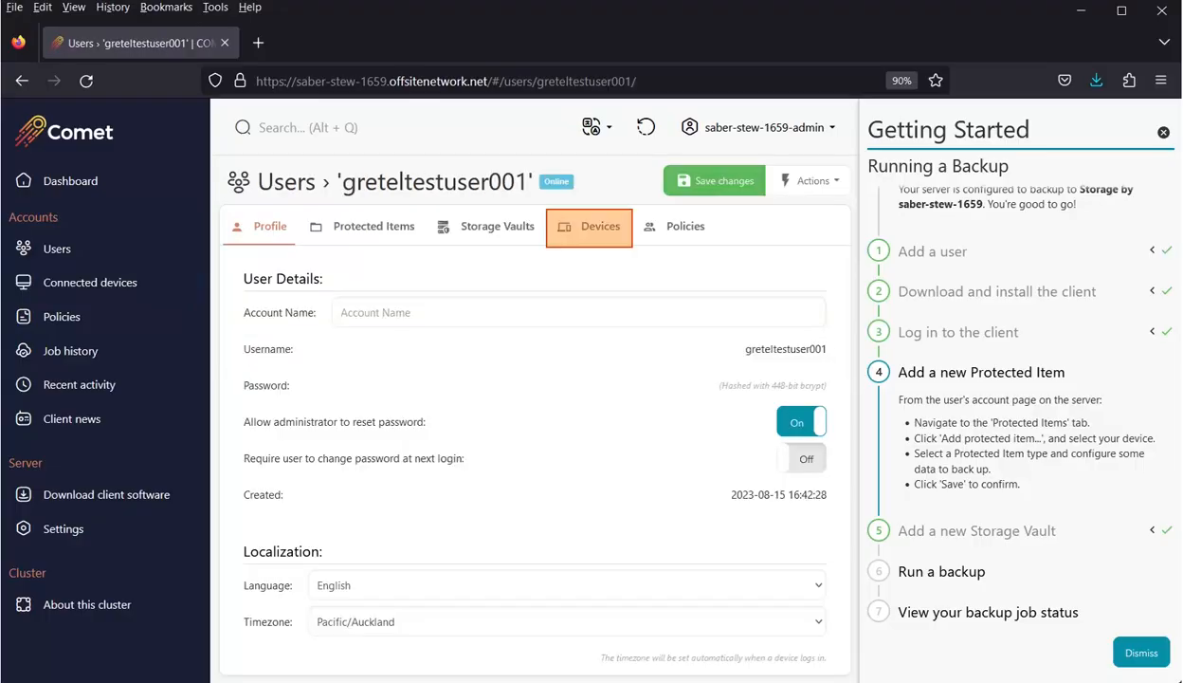
click(590, 228)
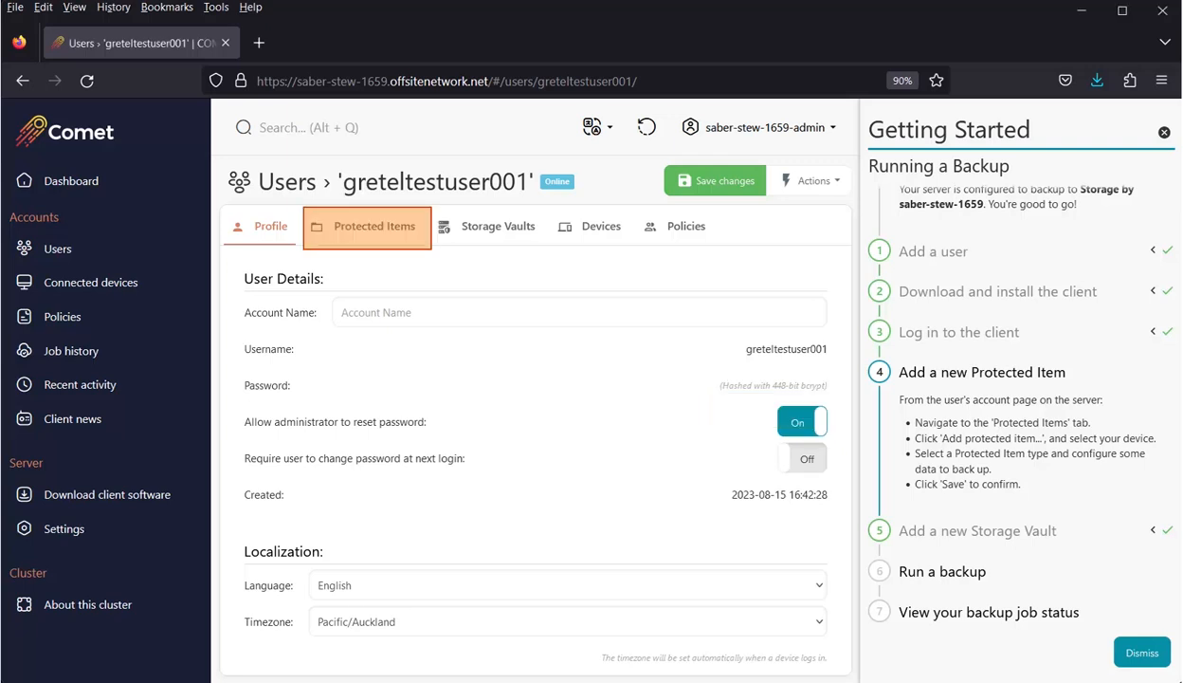
Add a protected item for the user's connected device, named File and Folder Backup, keeping the Files and Folders type.
click(367, 227)
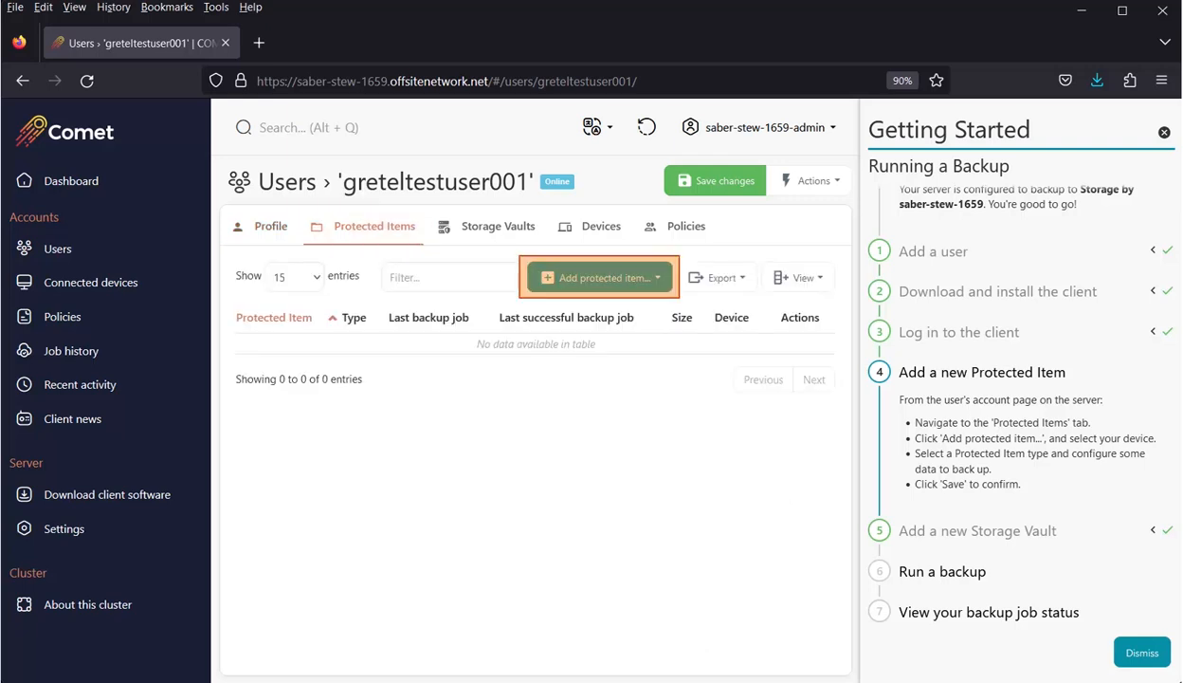
click(600, 277)
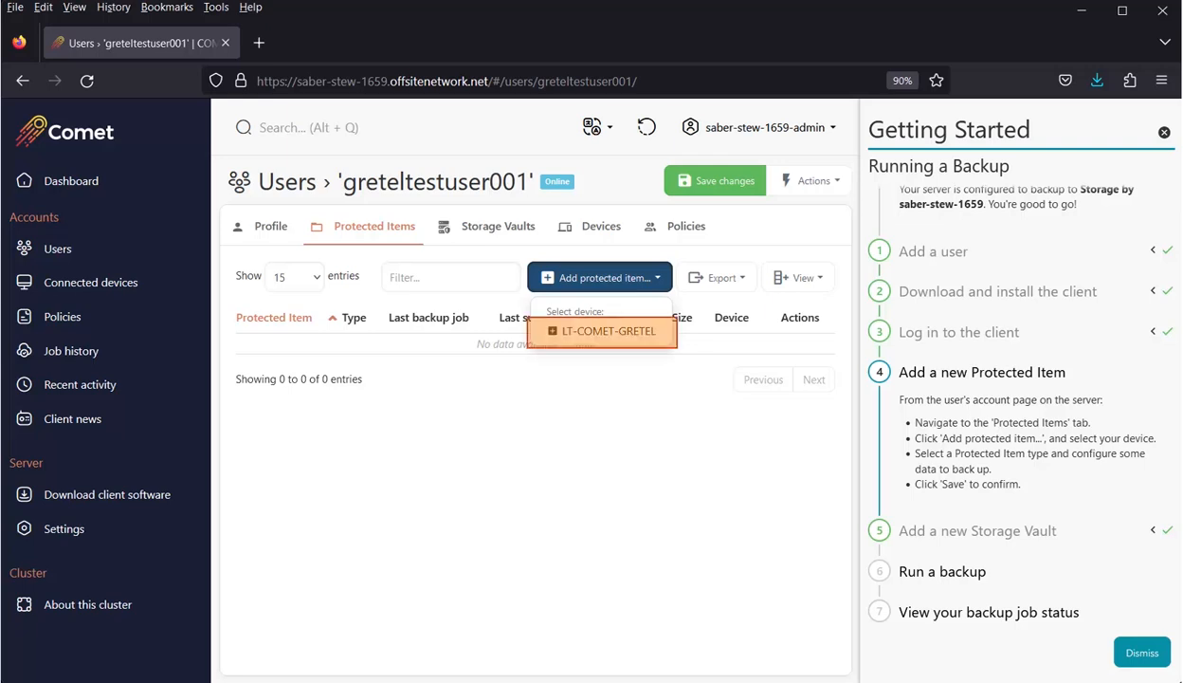
click(608, 331)
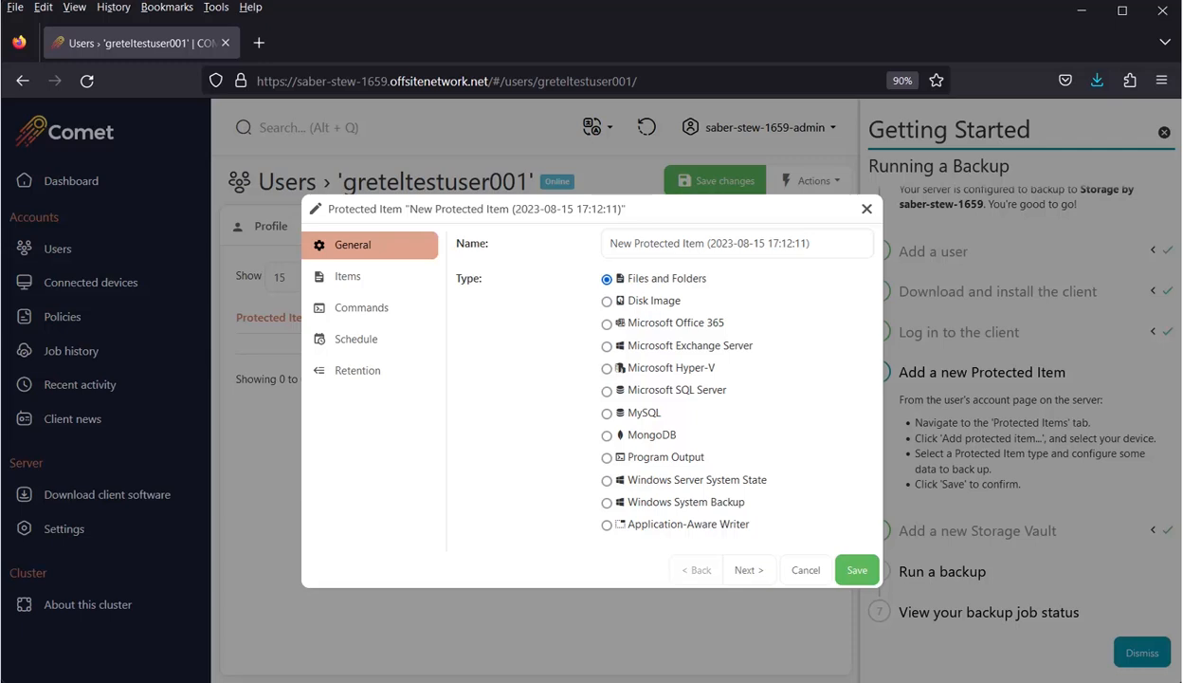
click(660, 244)
key(ctrl+a)
key(BackSpace)
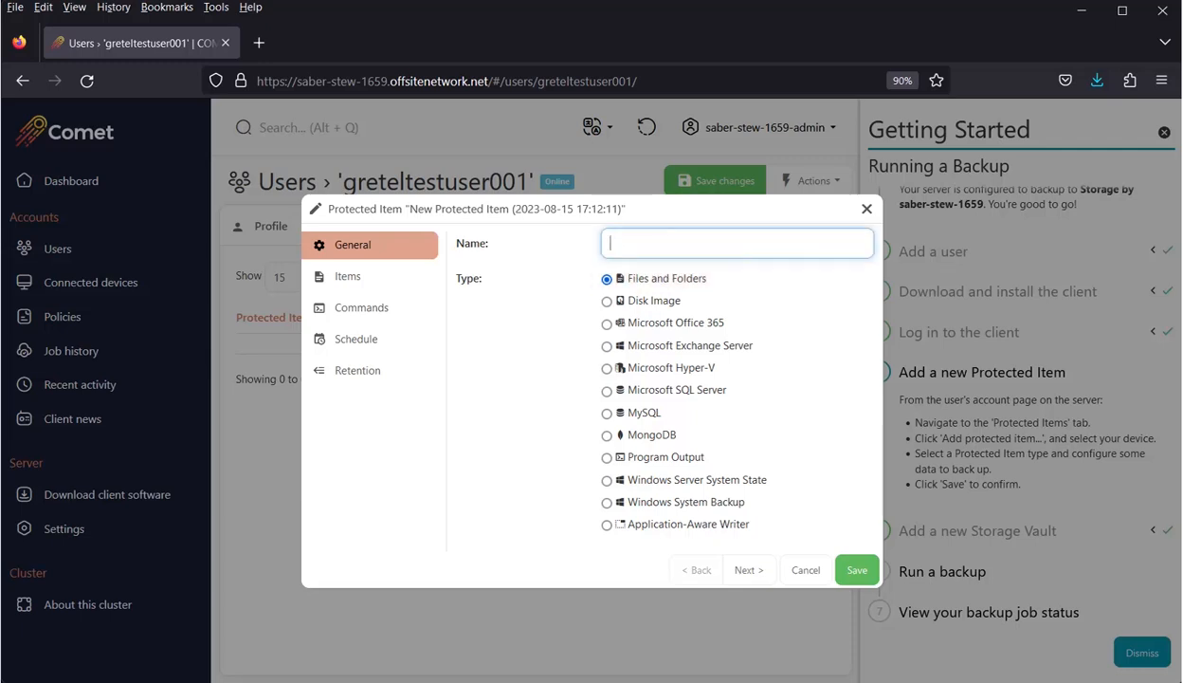
text(File and Folder Backup)
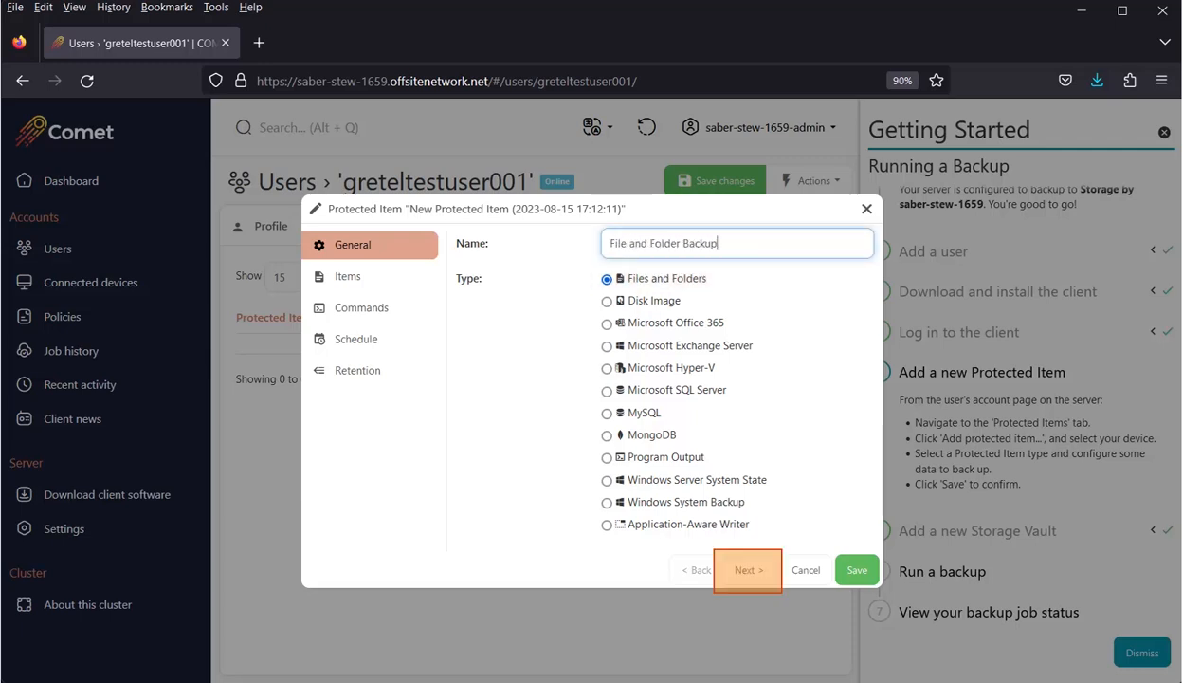
click(749, 570)
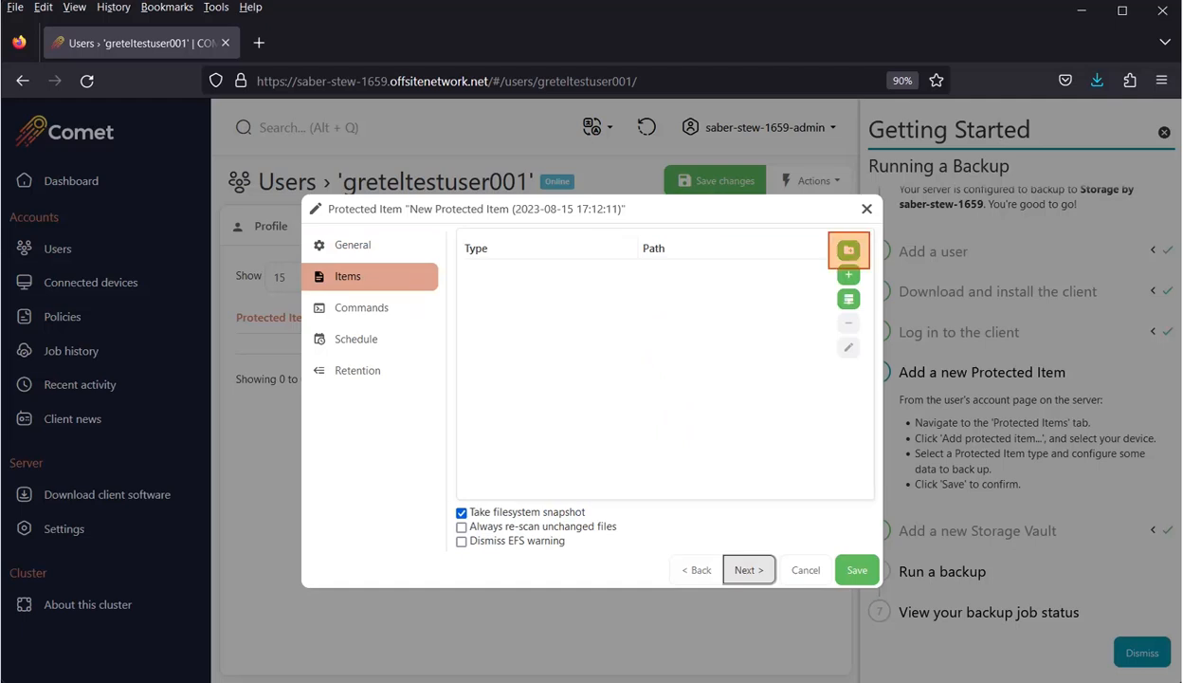
Include the user's Music folder on the C:\ drive in the items to protect.
click(849, 249)
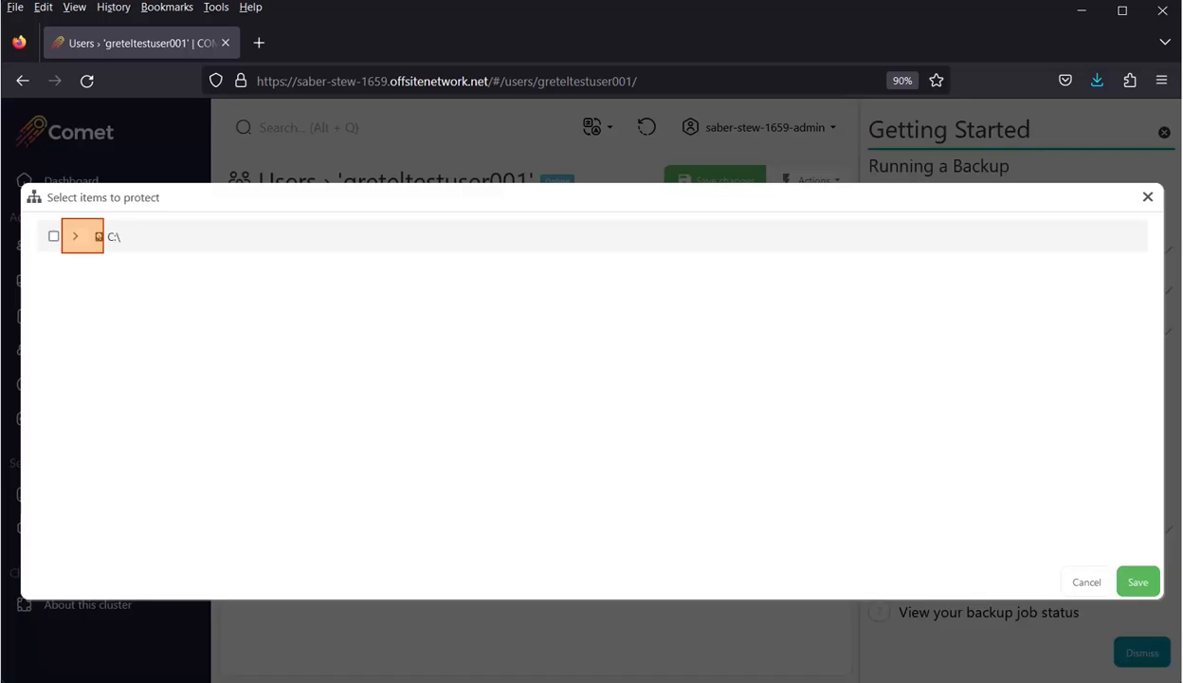
click(75, 236)
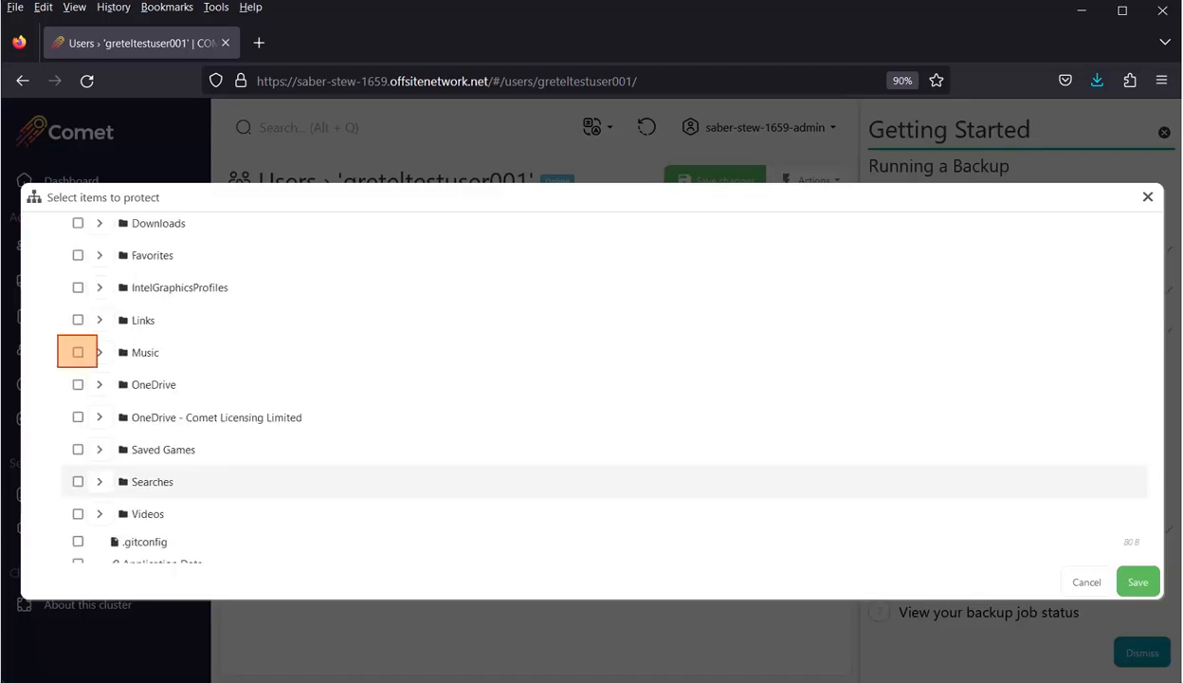
click(78, 352)
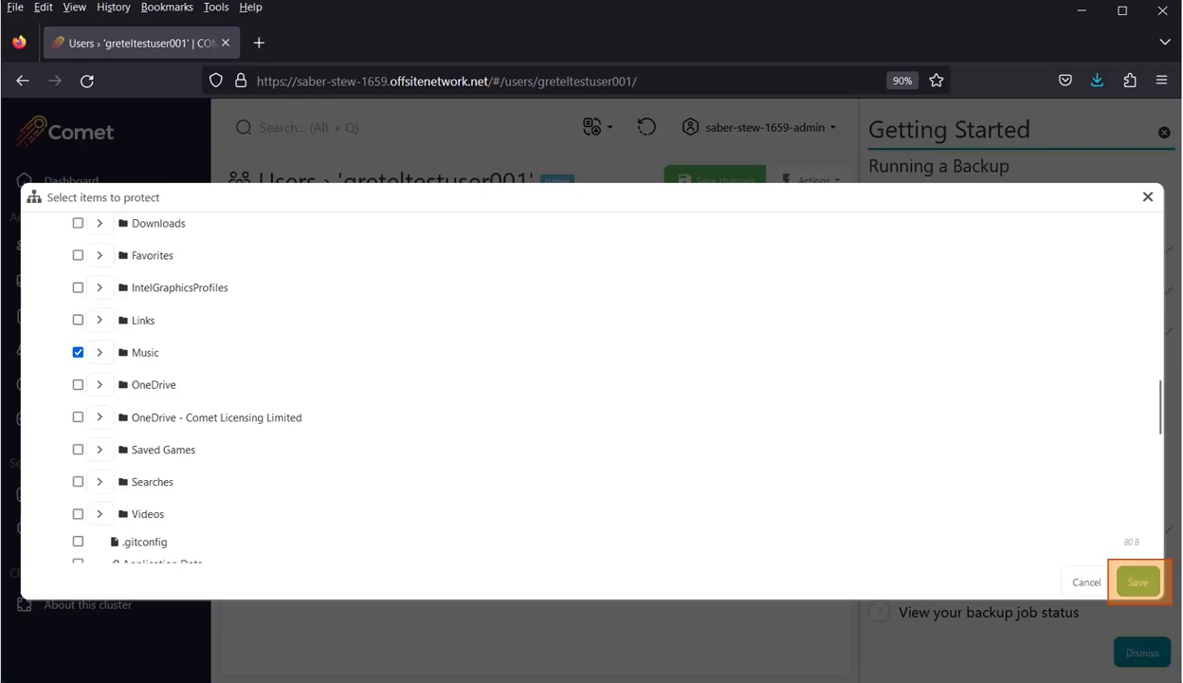
click(1138, 582)
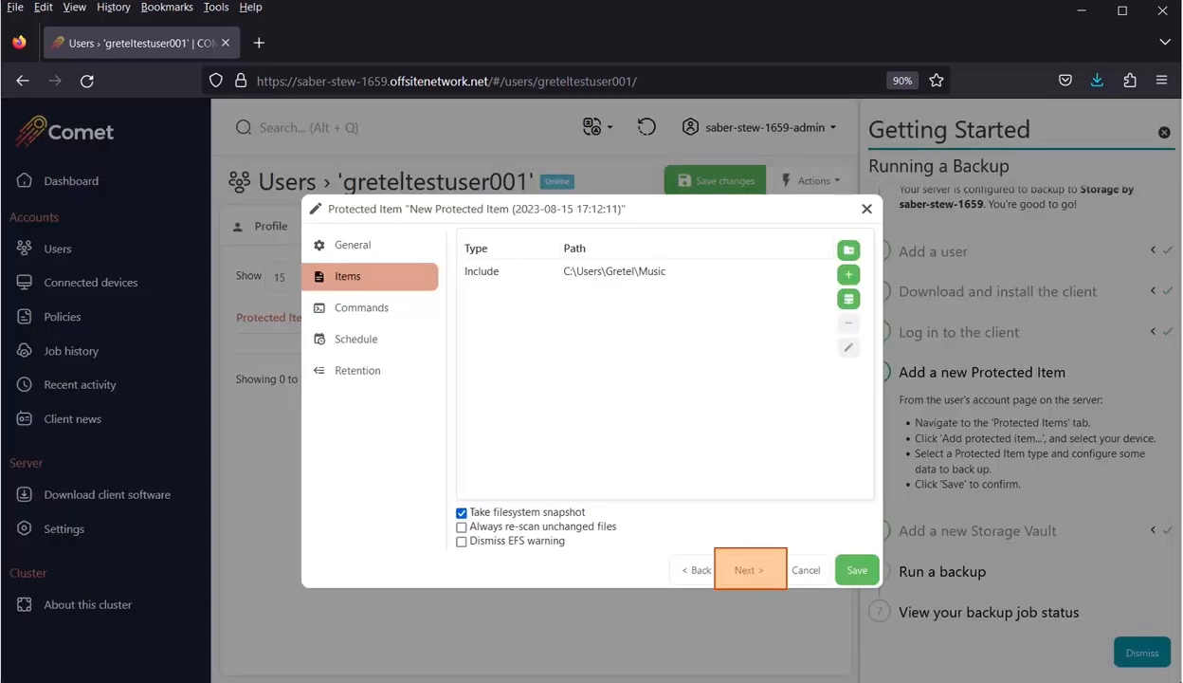
Leave the commands empty and add a backup schedule named Weekly Backups to the protected item.
click(749, 570)
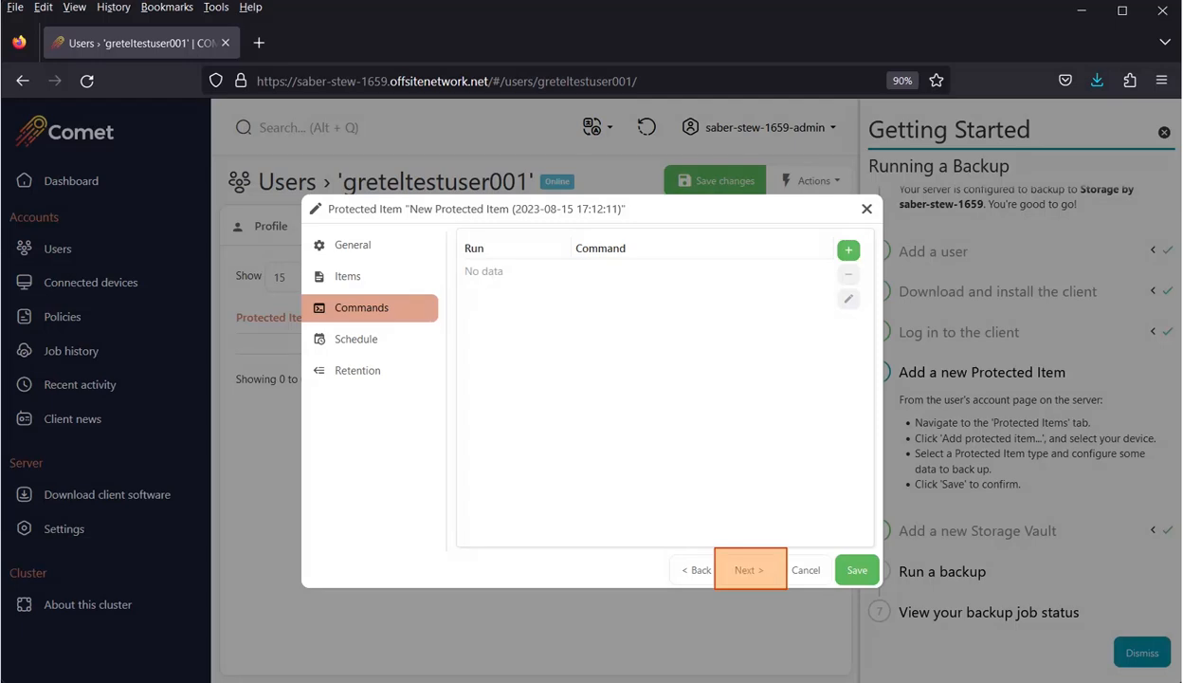
click(749, 570)
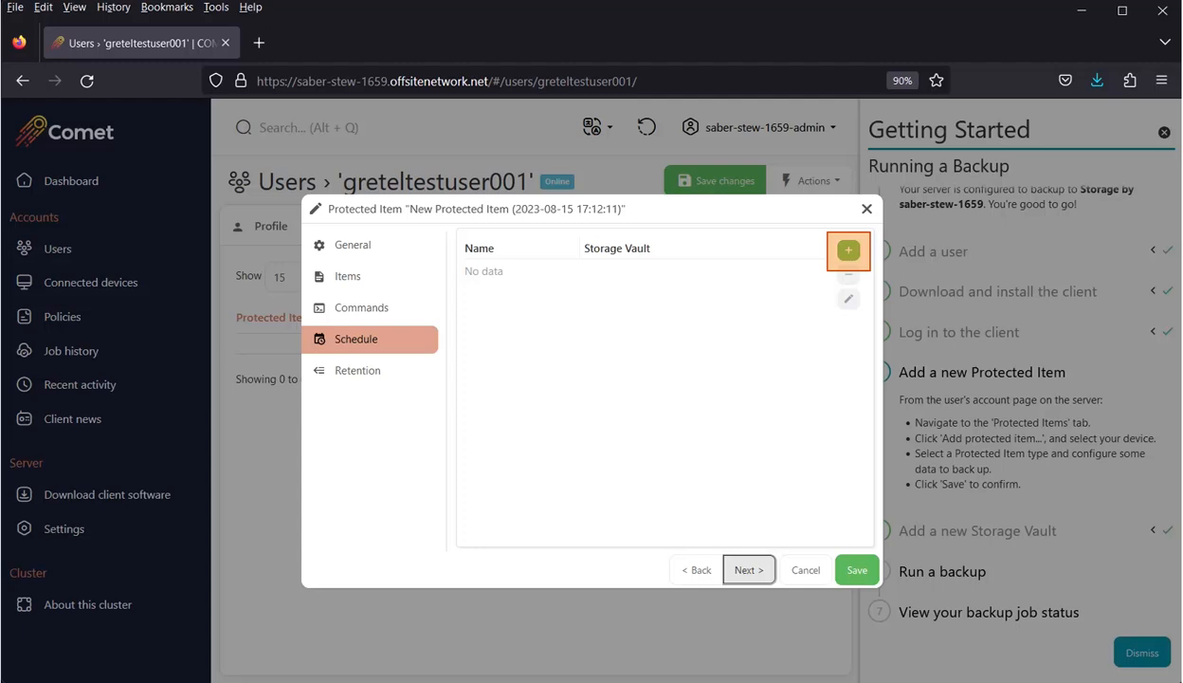
click(848, 250)
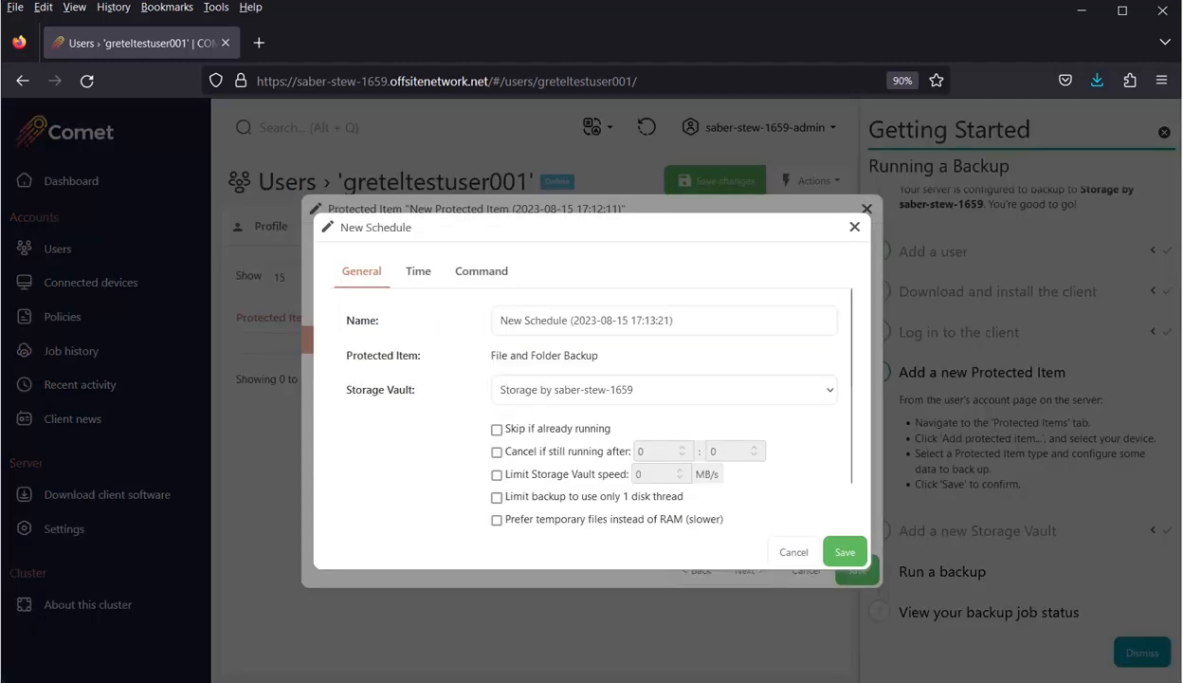
key(ctrl+a)
text(Weekly Backups)
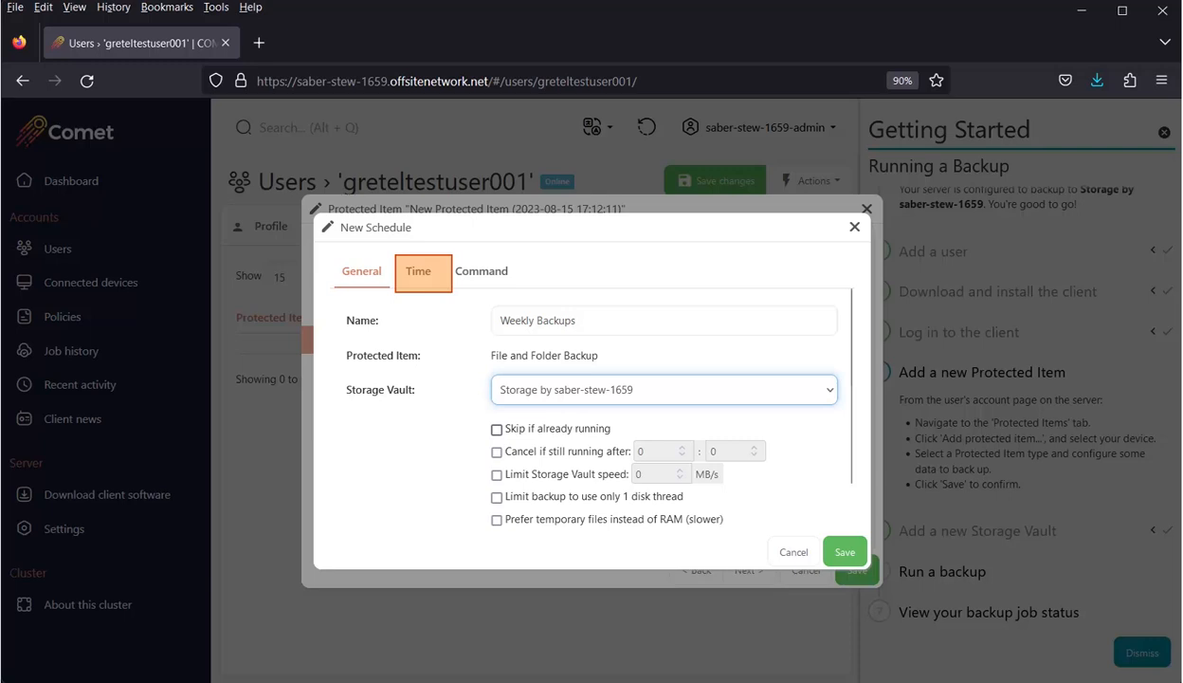
Add a weekly scheduled time to the Weekly Backups schedule for Sunday and Wednesday at hour 23.
click(419, 272)
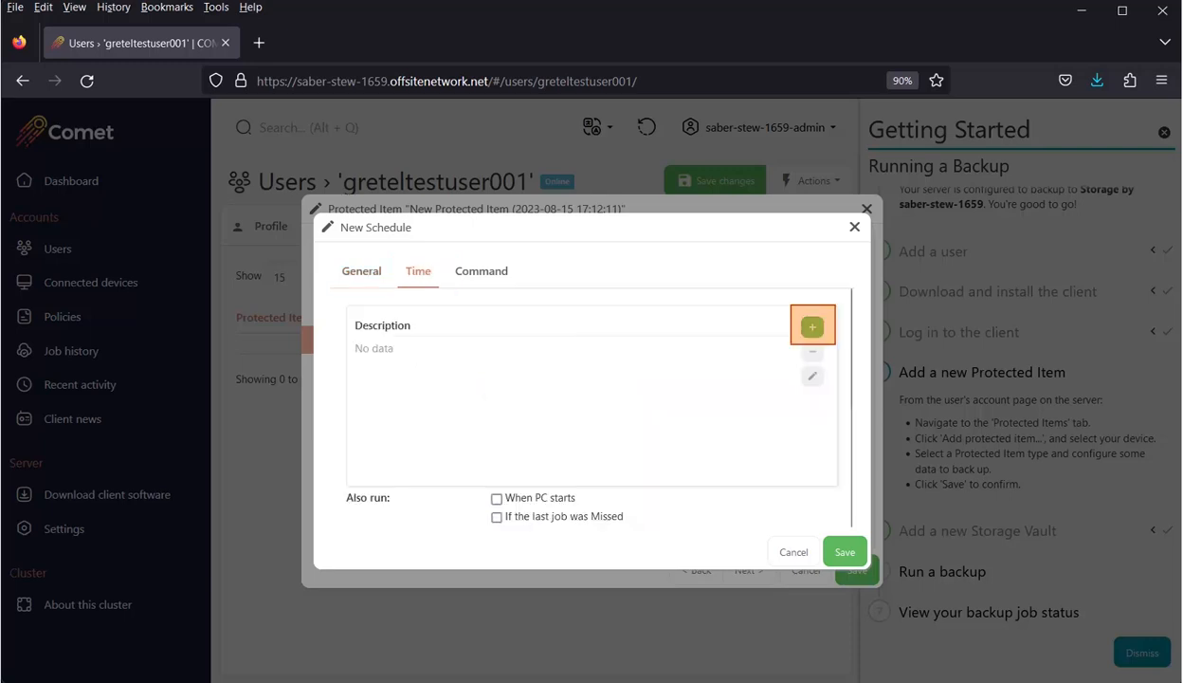
click(812, 327)
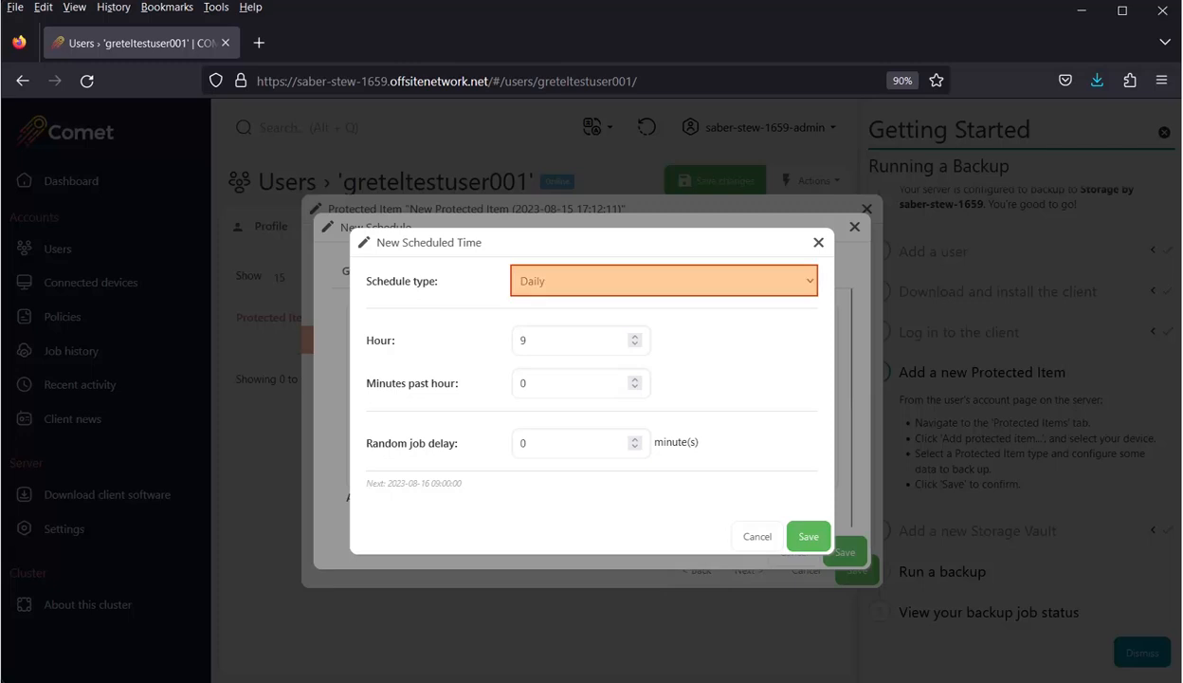
click(664, 281)
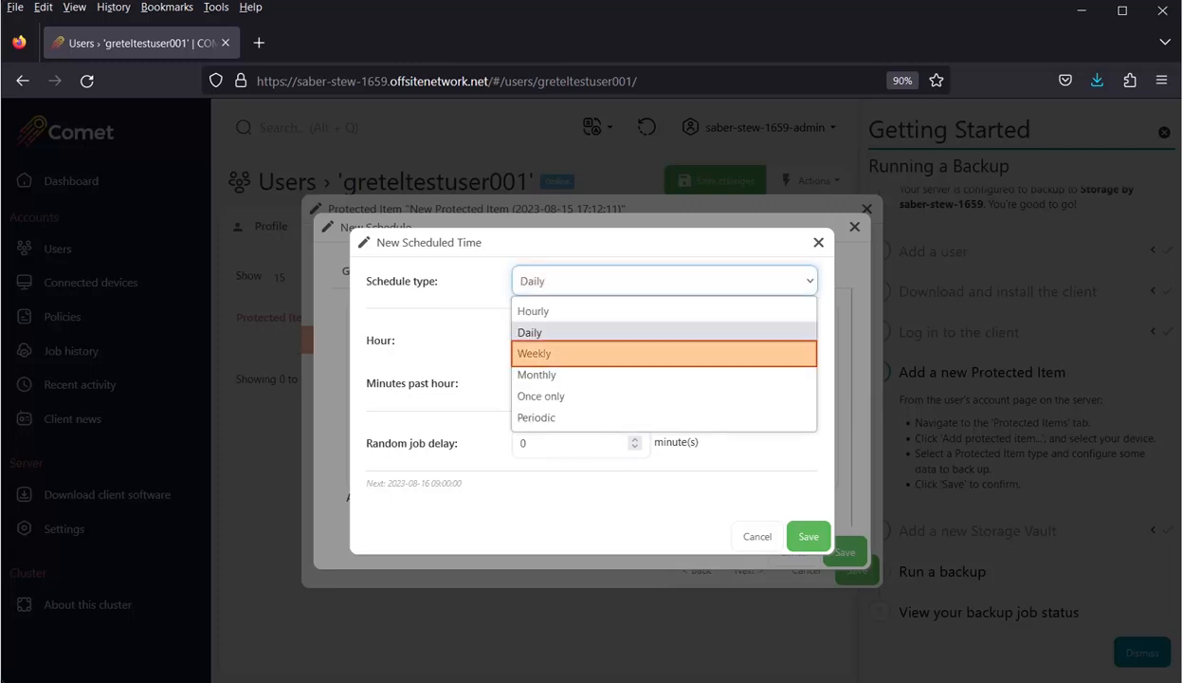
click(664, 353)
click(517, 319)
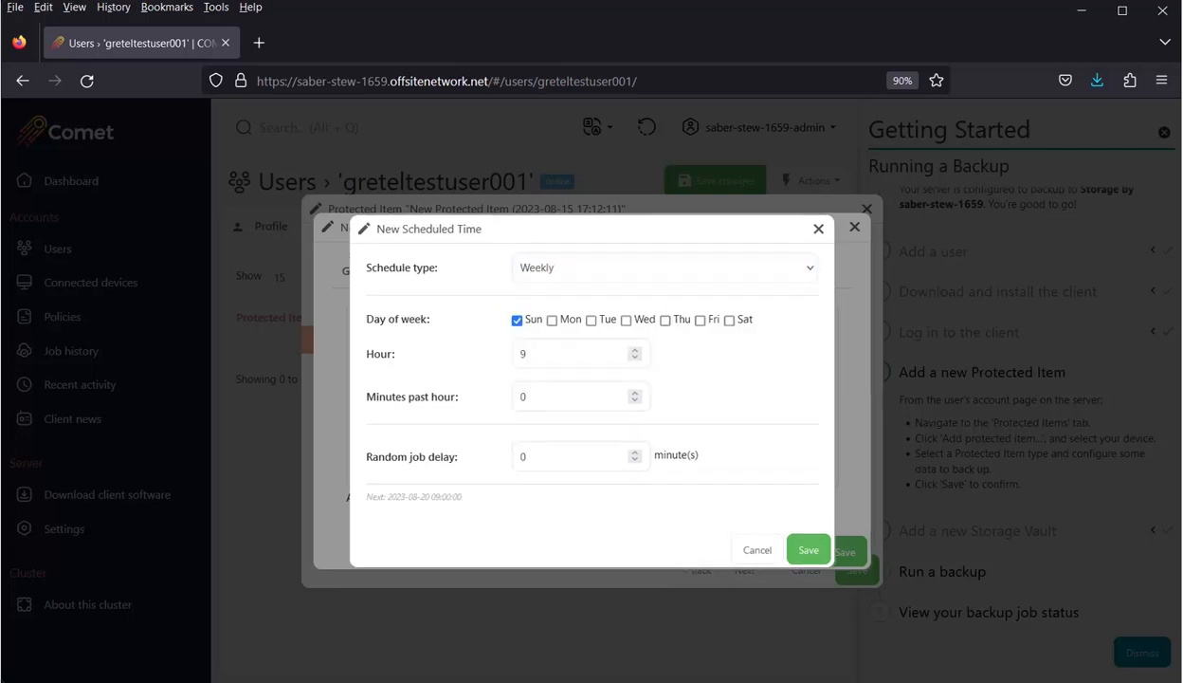
click(625, 320)
double_click(569, 353)
text(23)
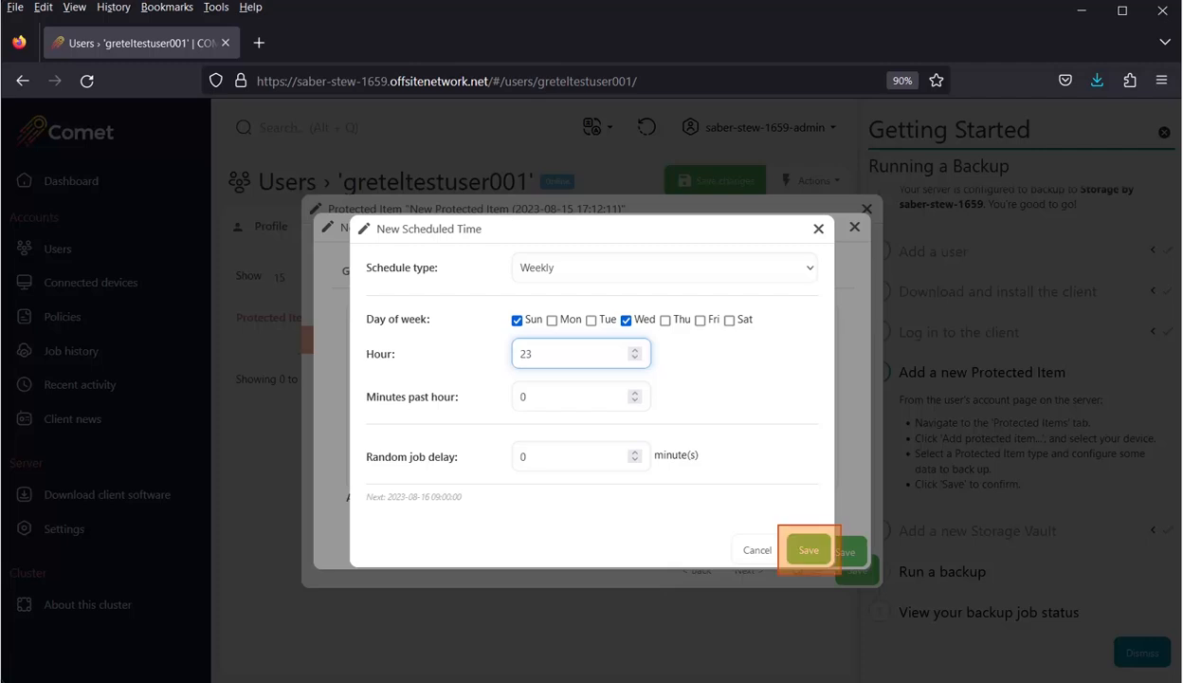
click(807, 550)
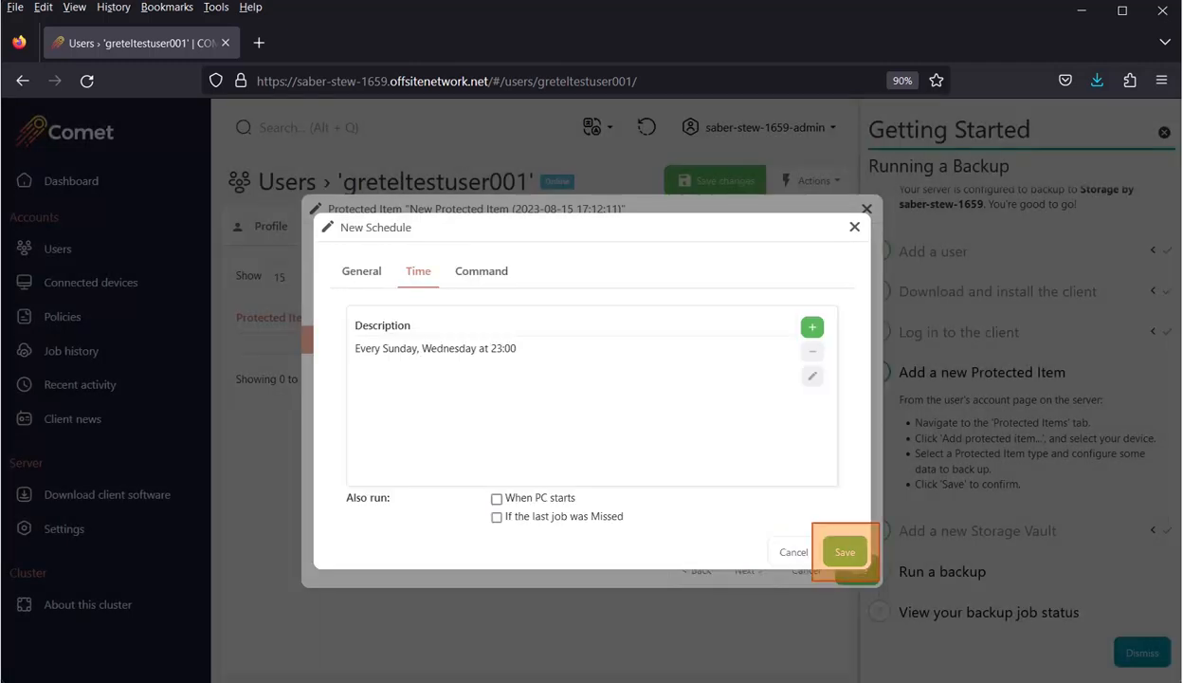
Save the Weekly Backups schedule, then save the protected item with the default retention policy.
click(845, 552)
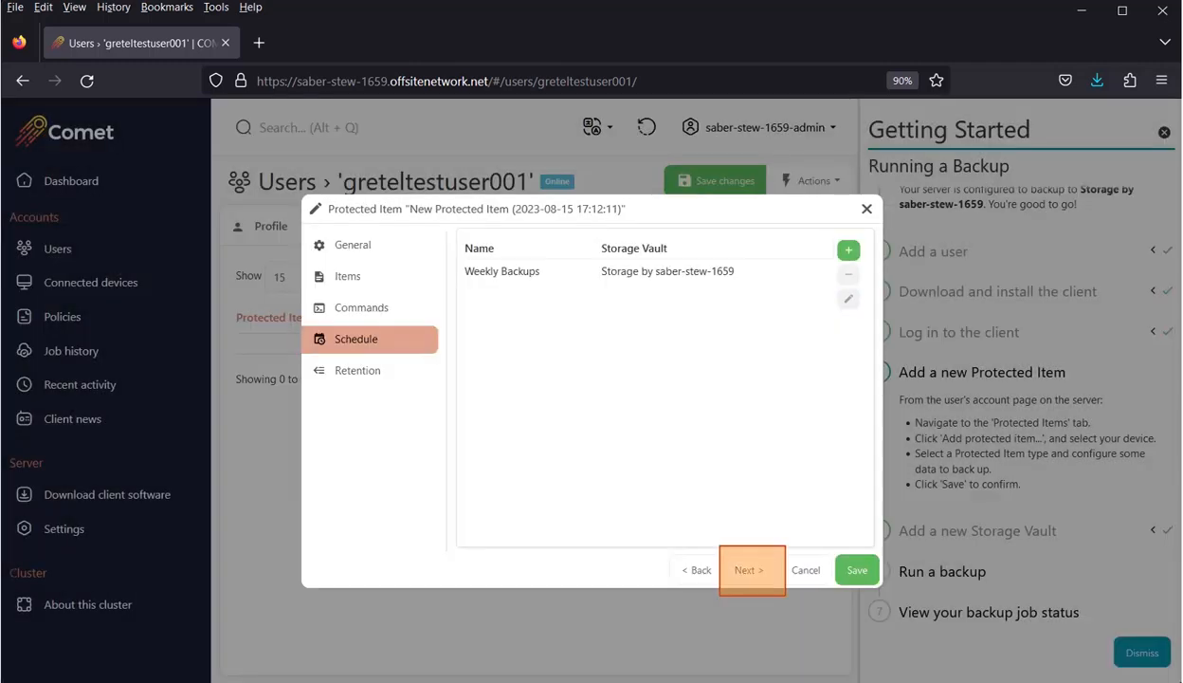
click(752, 570)
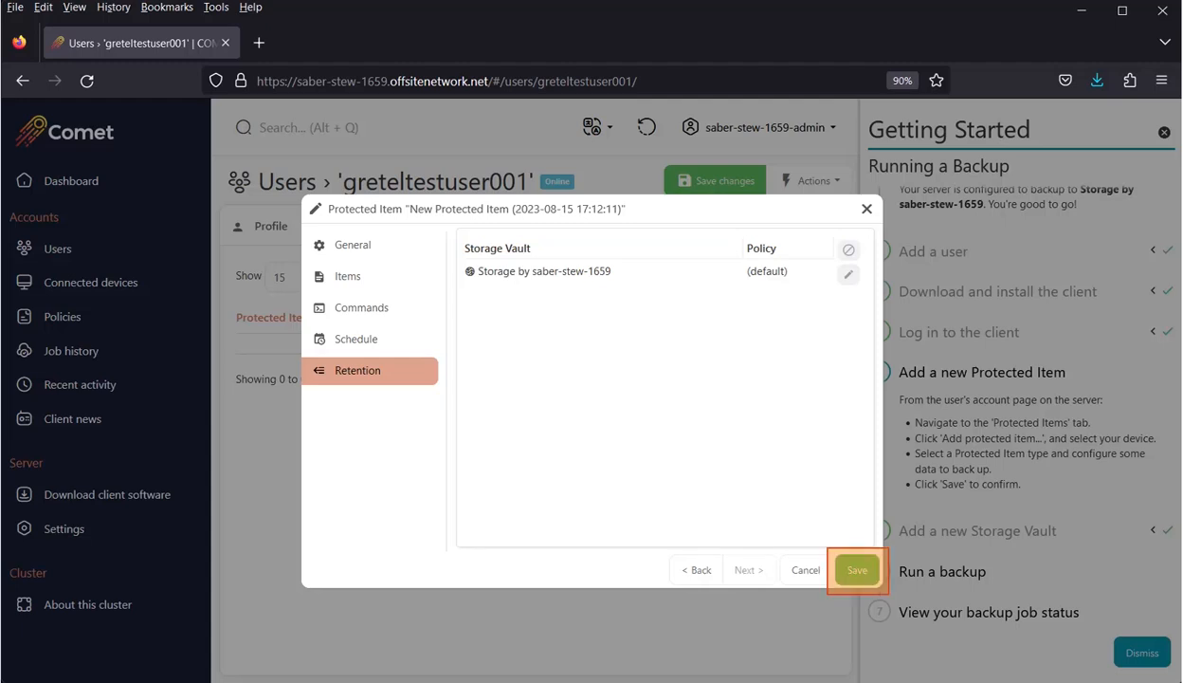
click(857, 570)
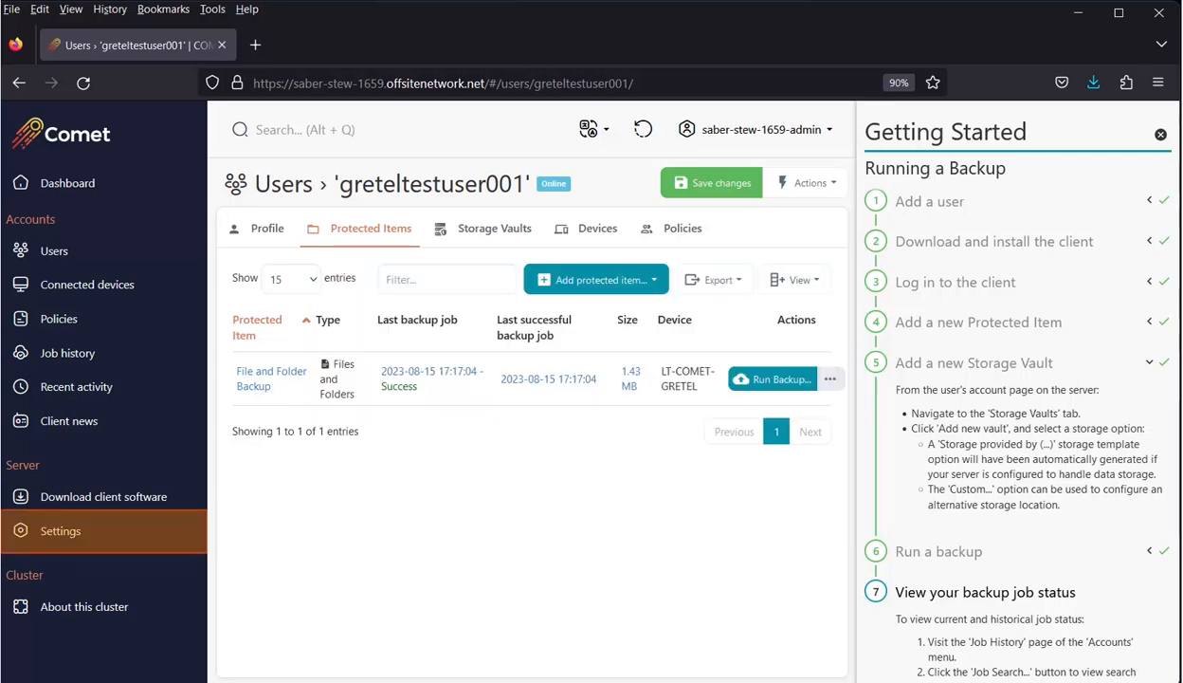
Add an unlimited Wasabi Cloud Storage template named Storage by saber-stew-1659, using bucket saber-stew-1659-comet-data, and save the server settings.
click(60, 530)
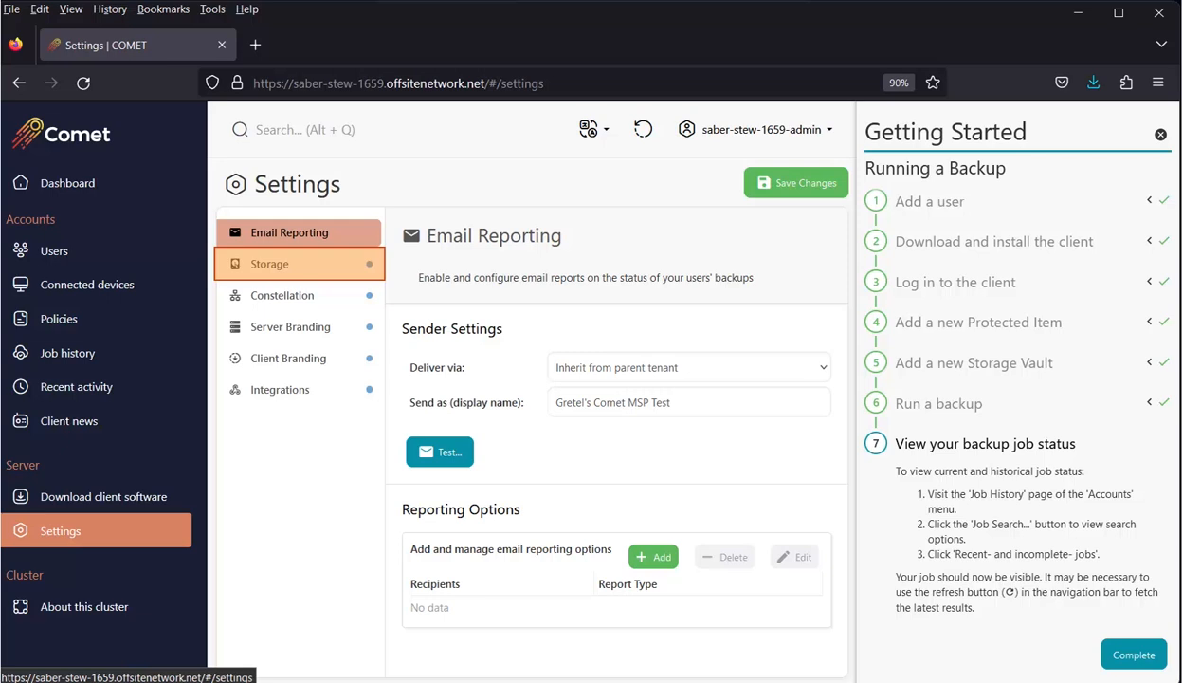
click(269, 263)
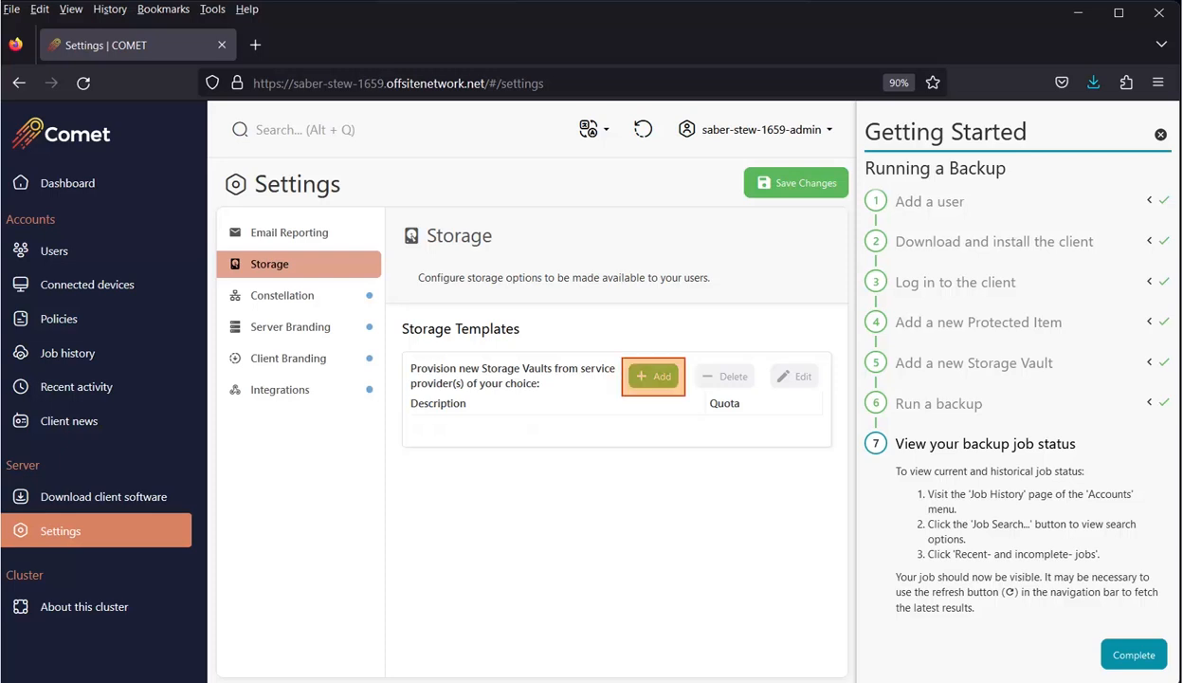
click(653, 377)
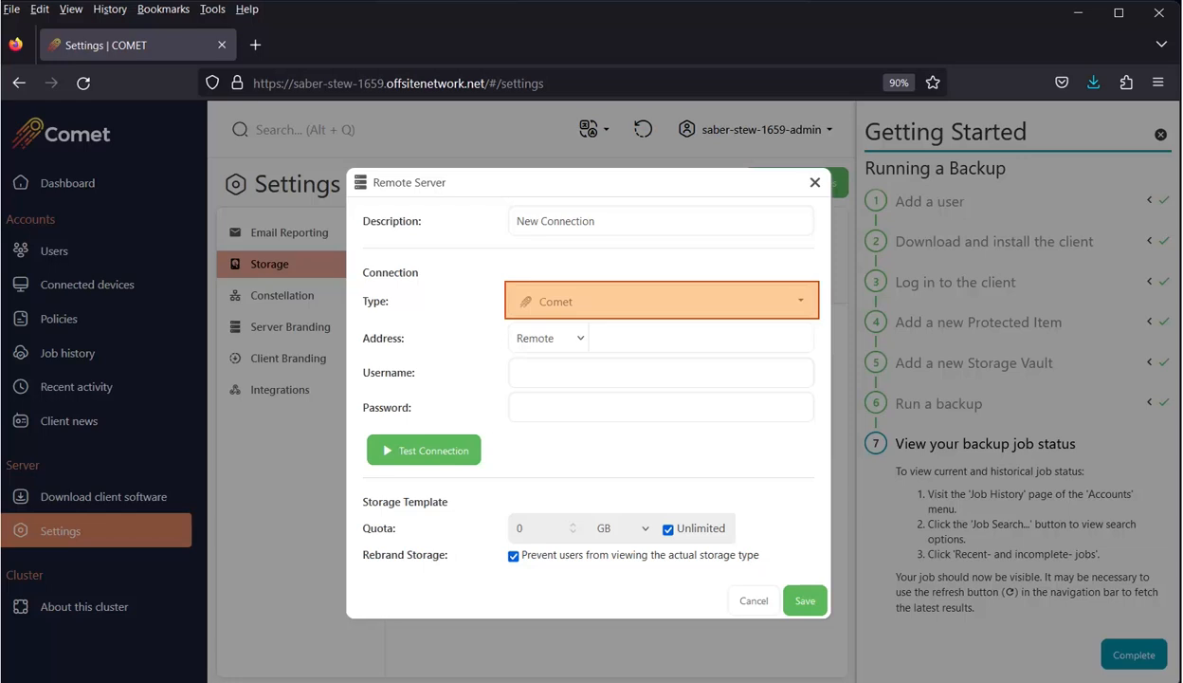
click(661, 300)
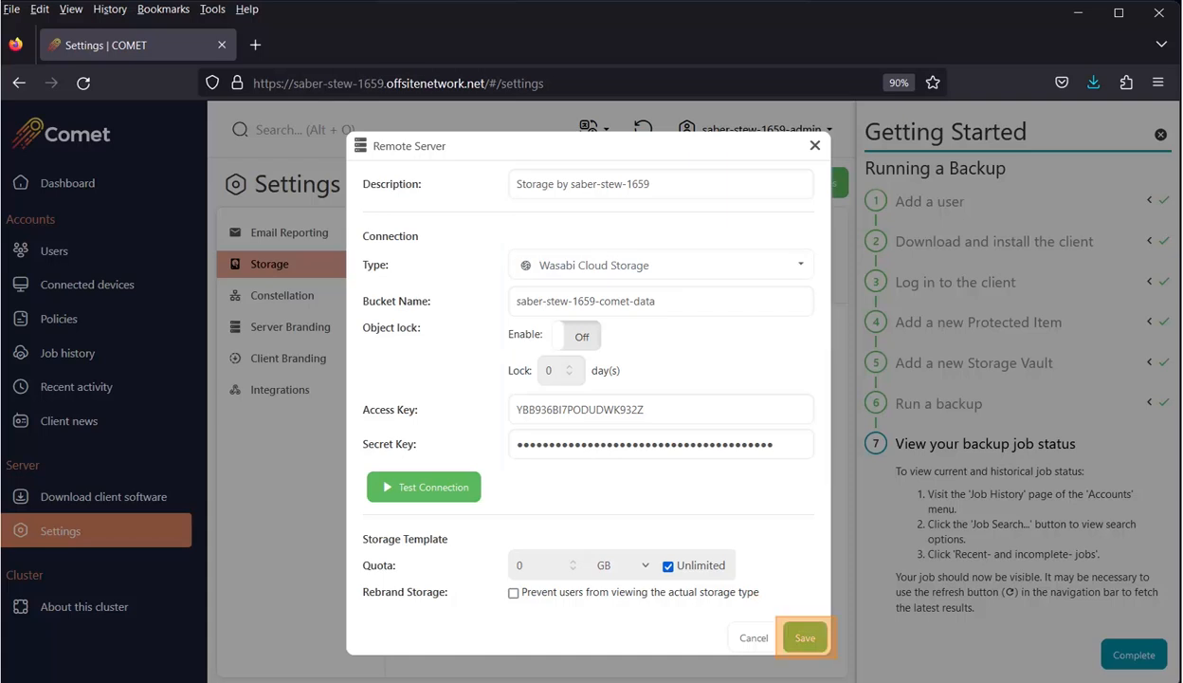
click(805, 637)
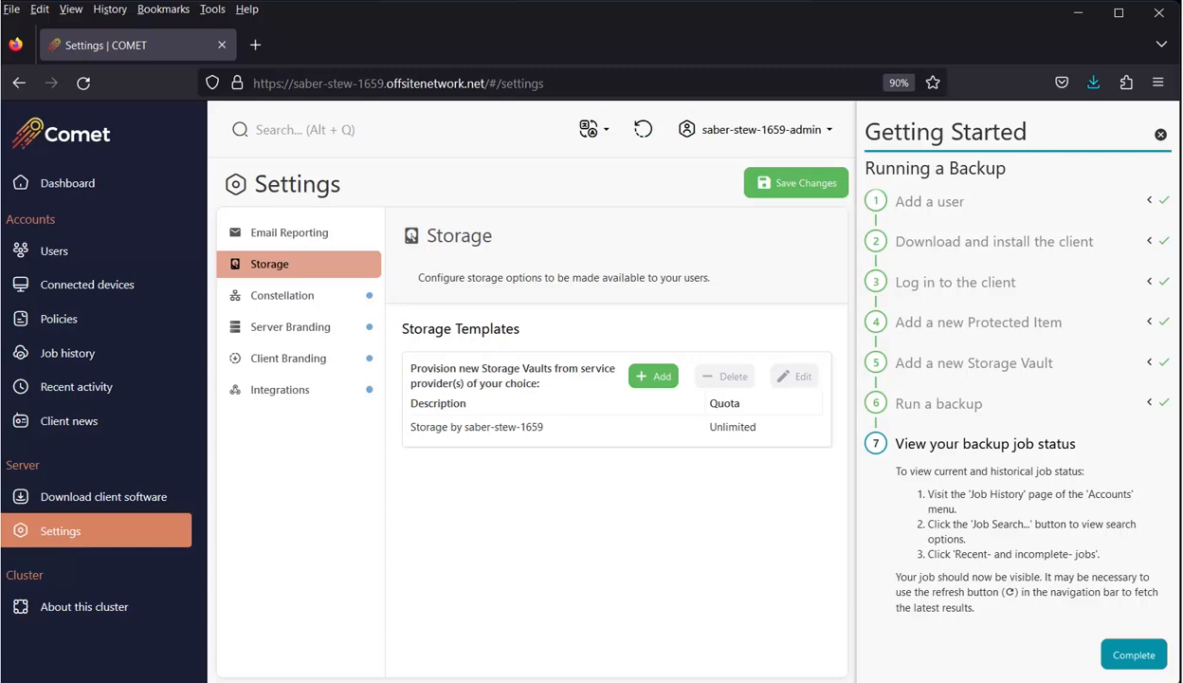
click(796, 183)
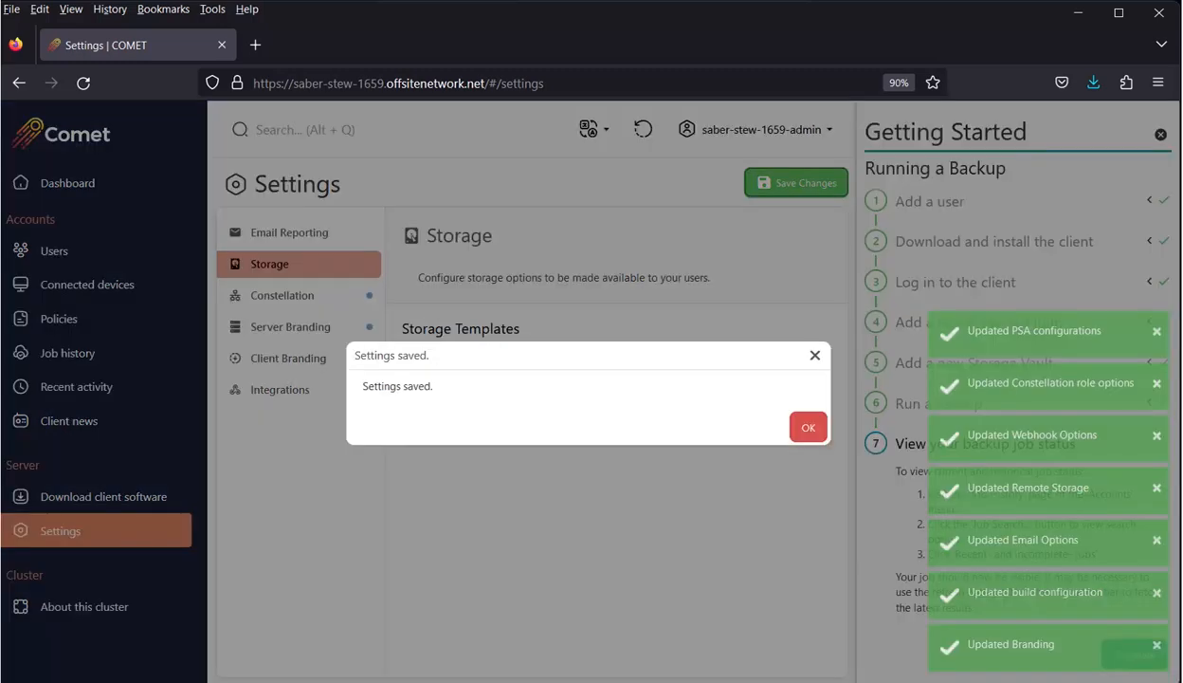
click(808, 427)
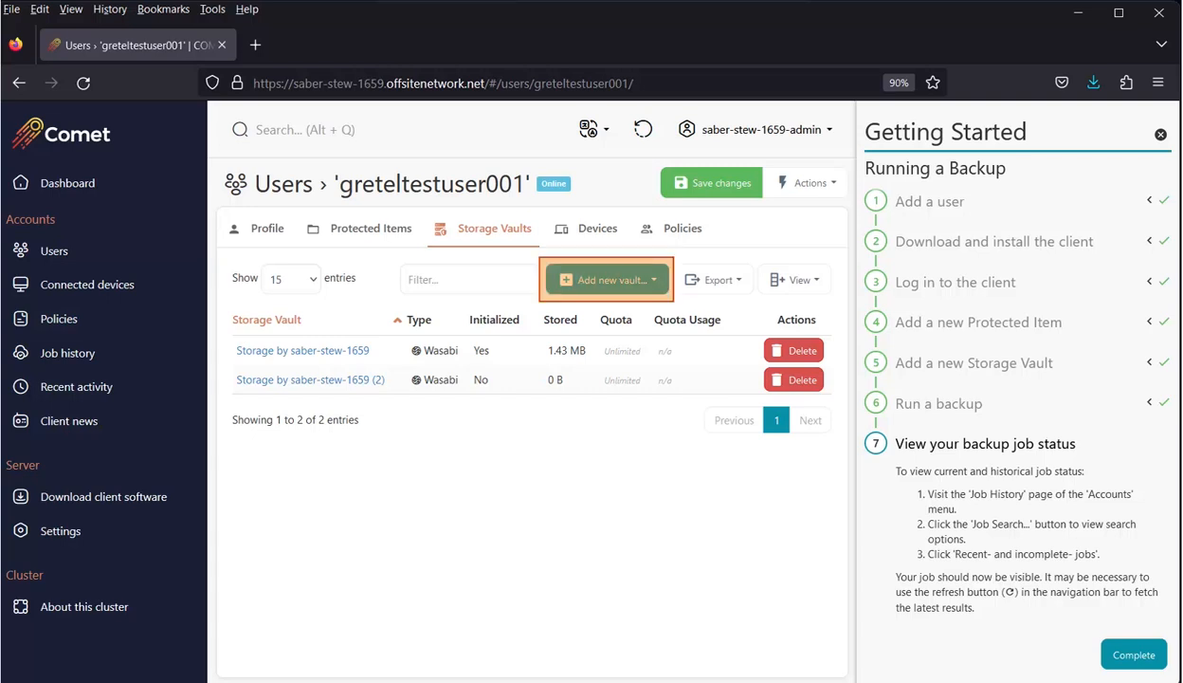
Start a custom storage vault for the test user, keep the general defaults, and open the storage location choices.
click(607, 279)
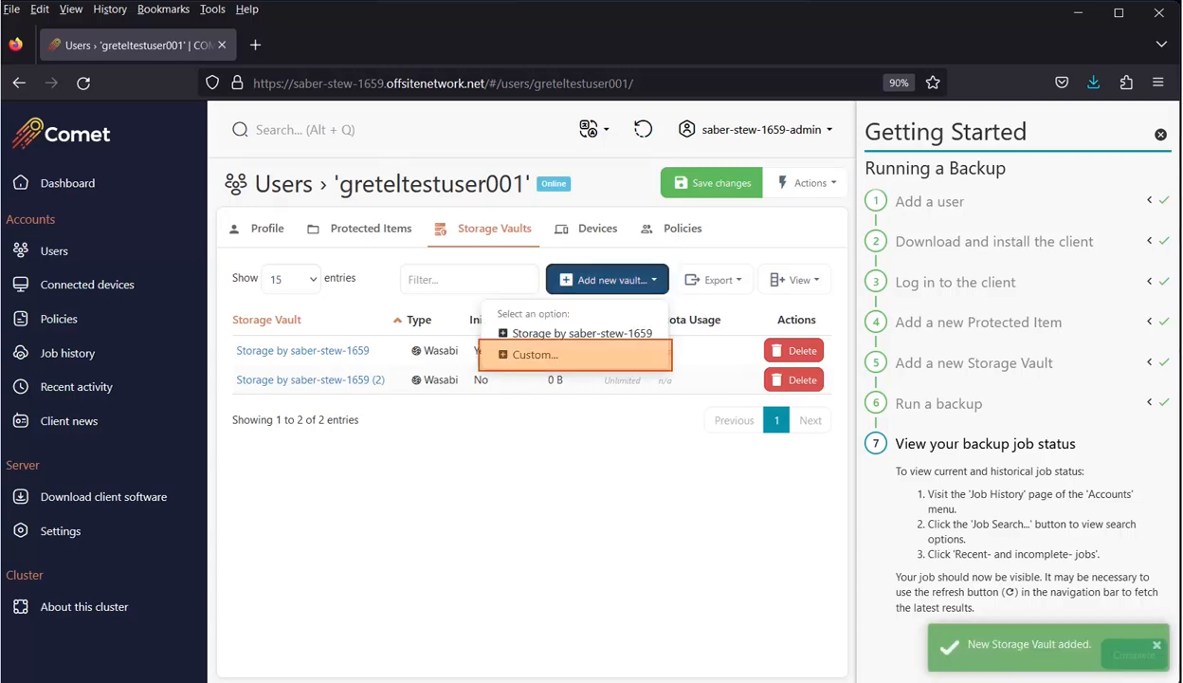
click(575, 355)
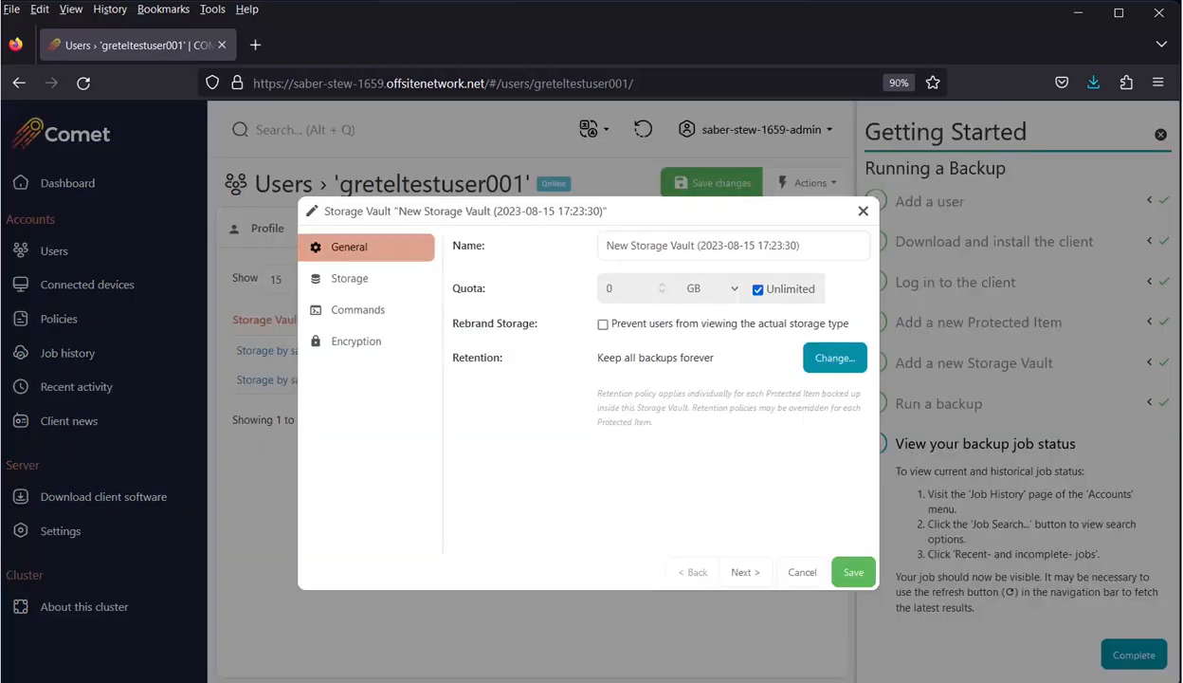
click(745, 571)
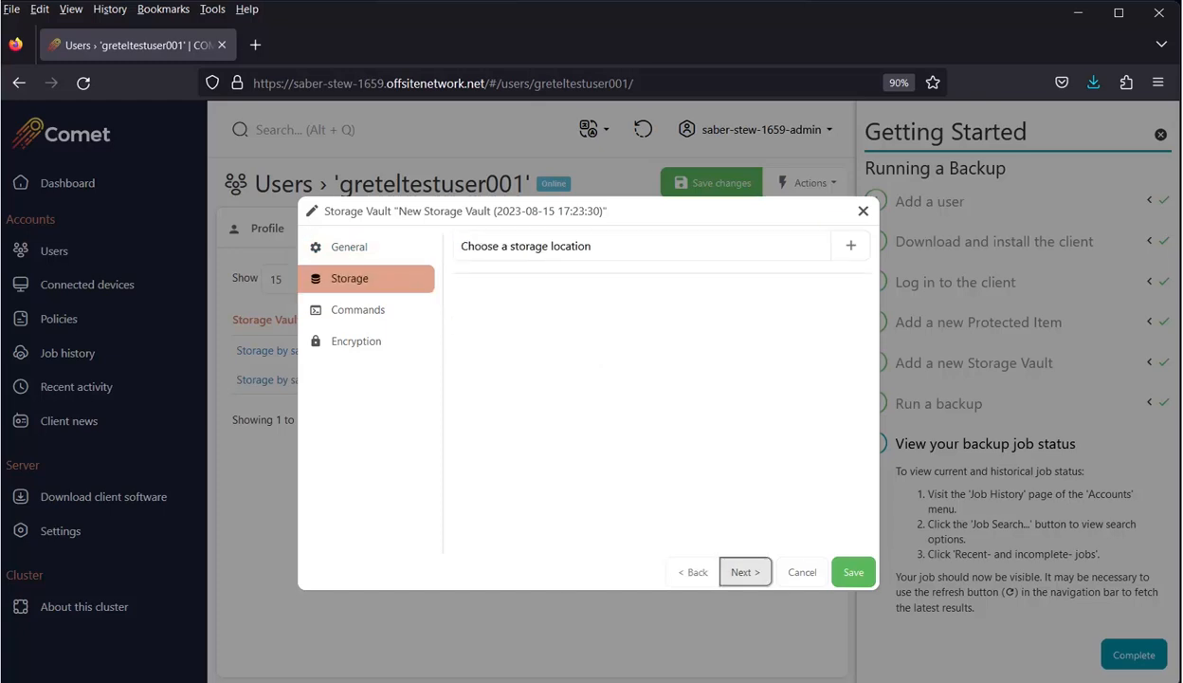
click(850, 245)
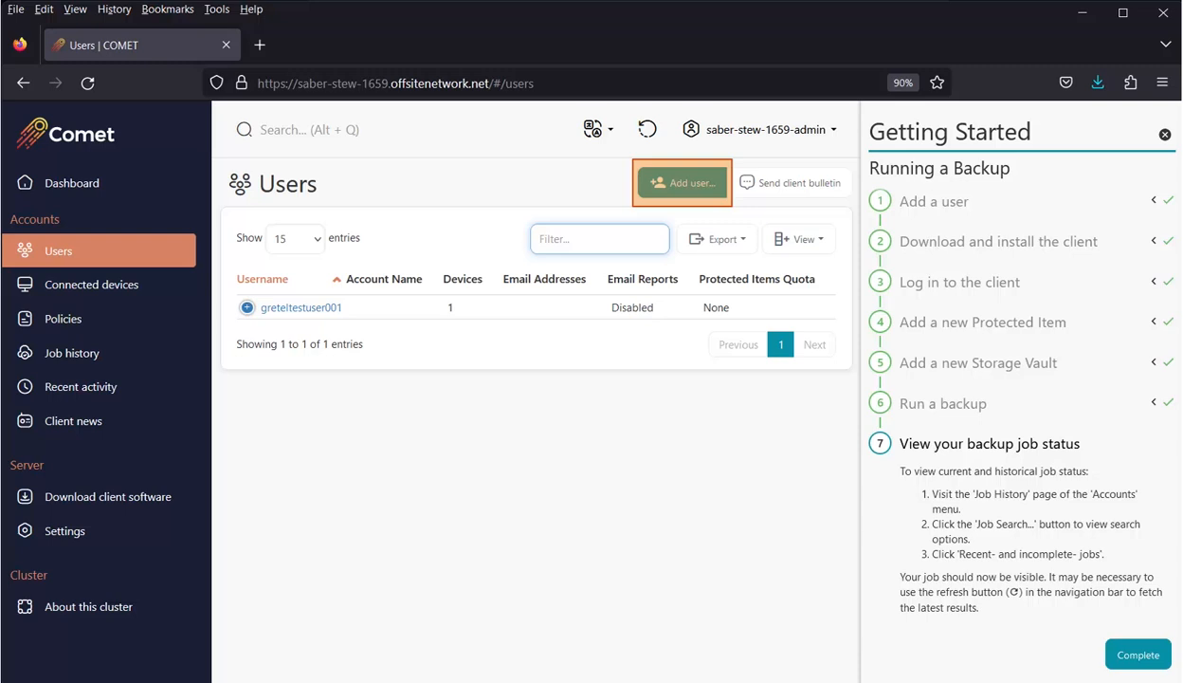
click(683, 183)
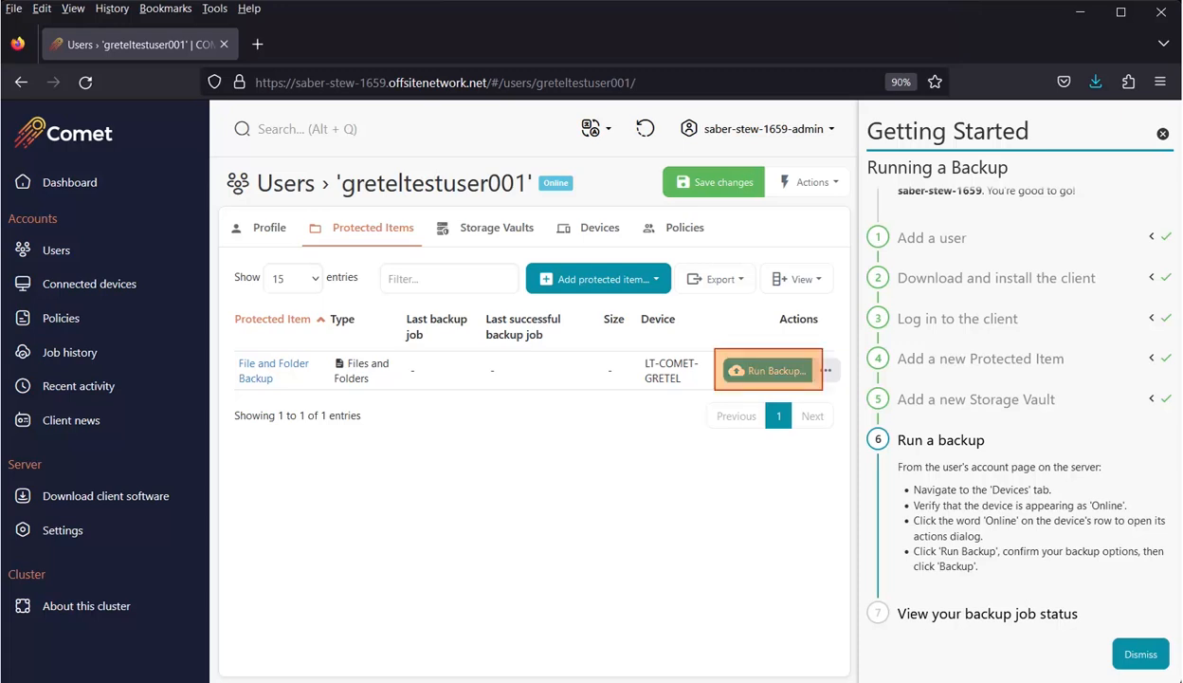
Run the File and Folder Backup protected item to the Storage by saber-stew-1659 vault with default advanced options.
click(768, 371)
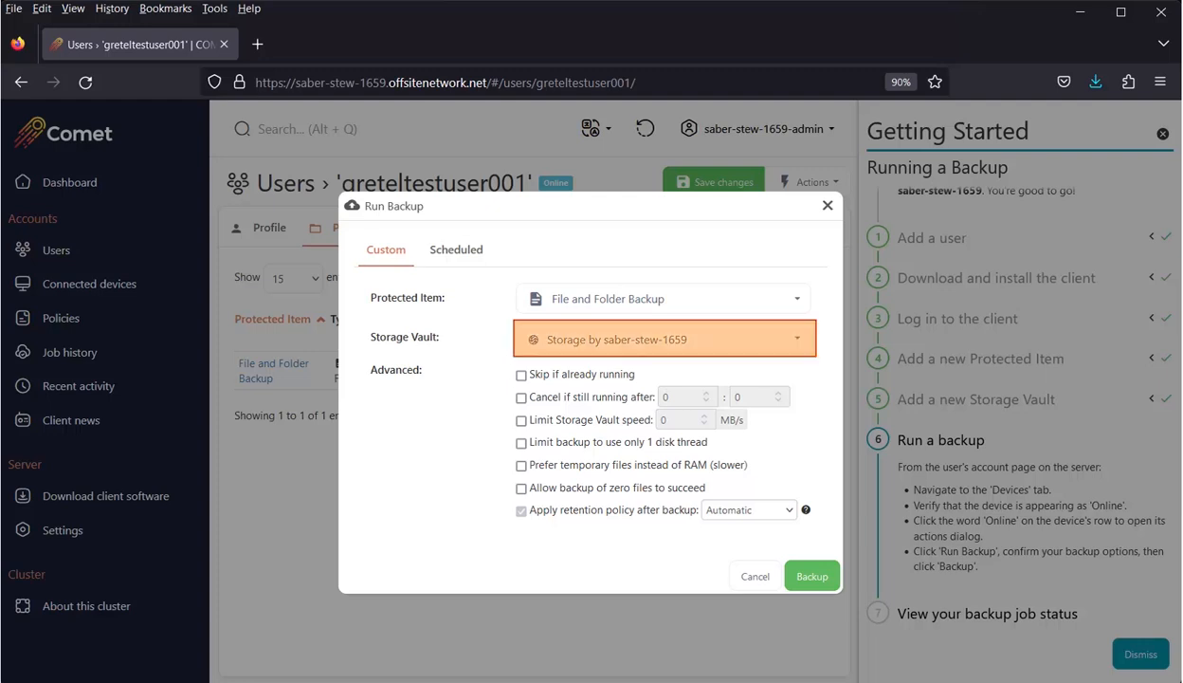
click(664, 338)
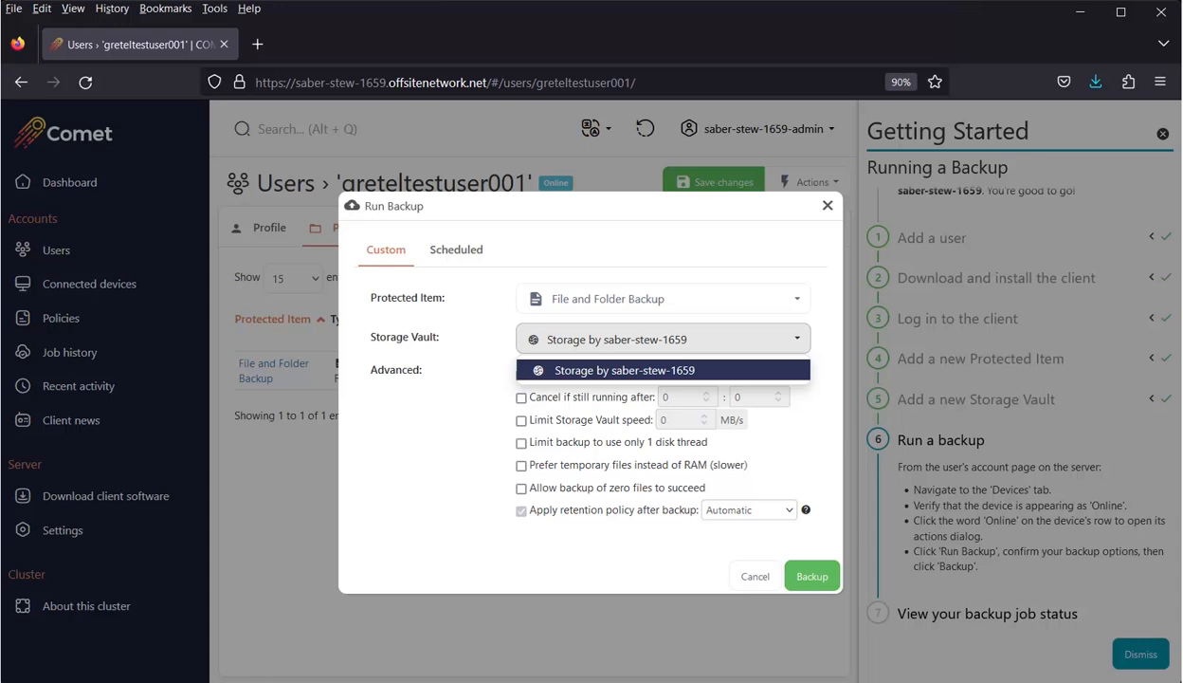
click(663, 370)
click(813, 575)
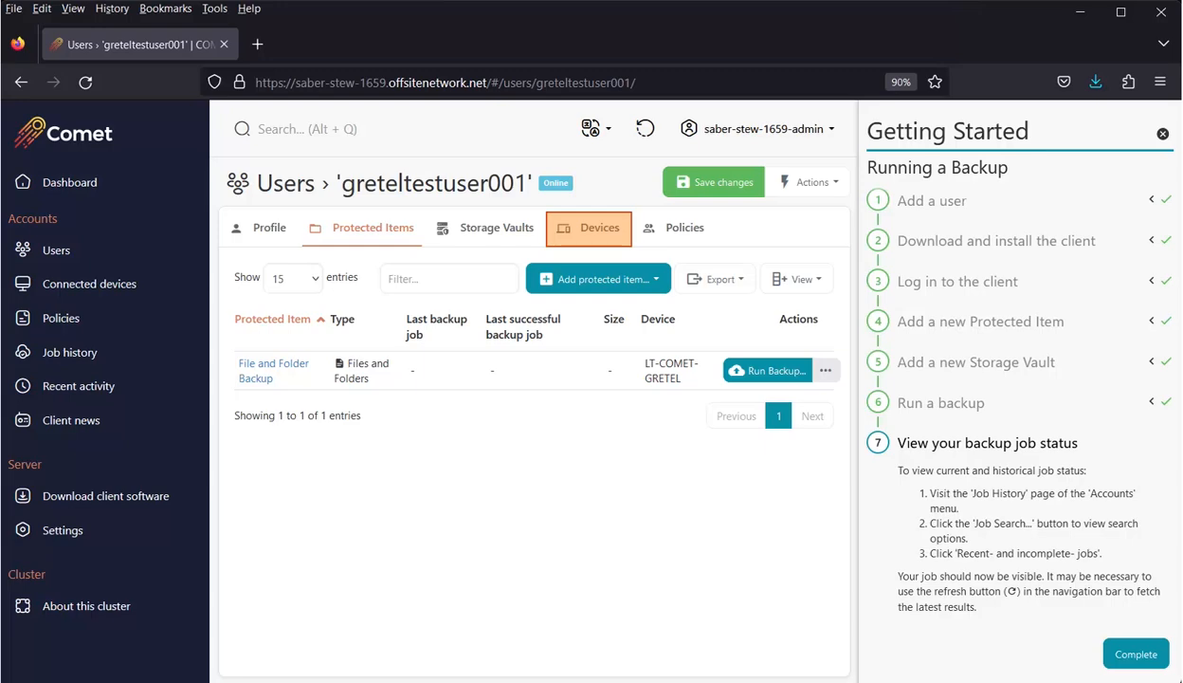
View the test user's devices and open the Run Backup option from the connected device's actions.
click(589, 229)
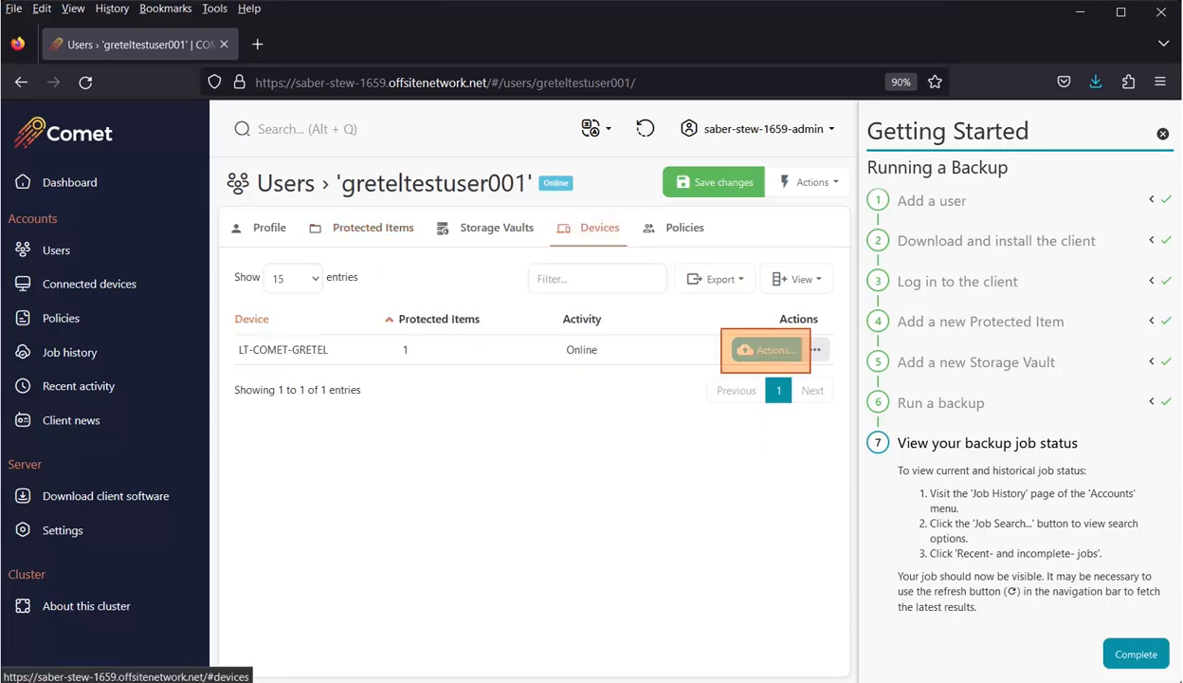
click(767, 350)
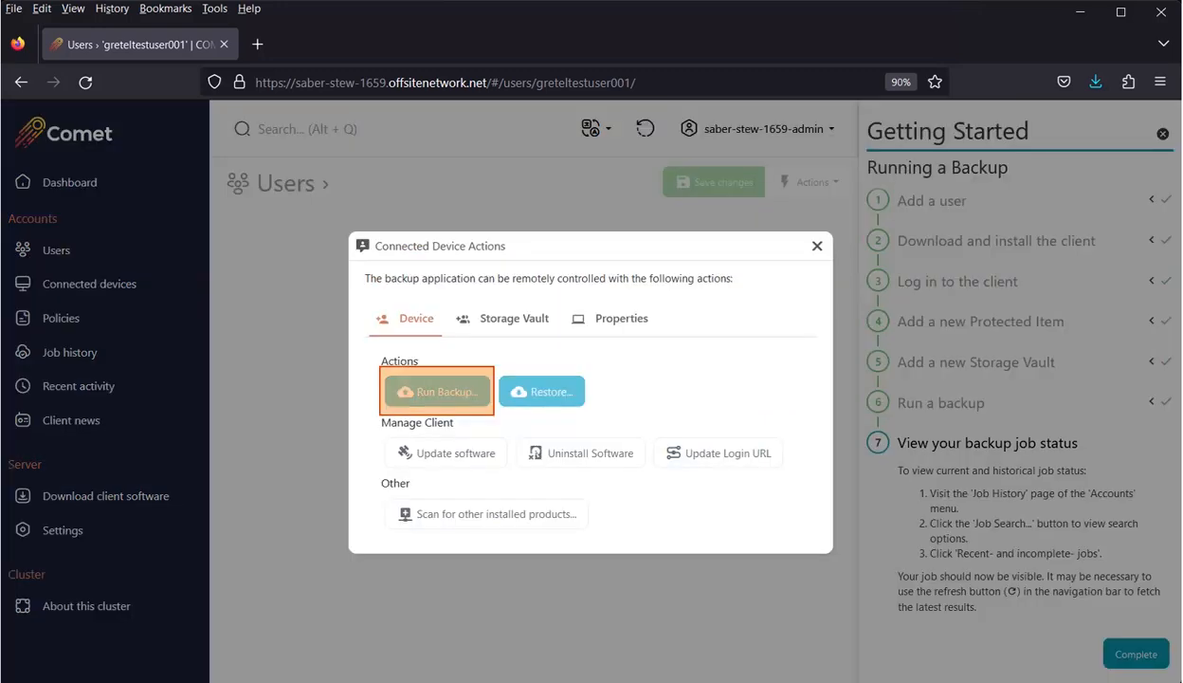
click(437, 392)
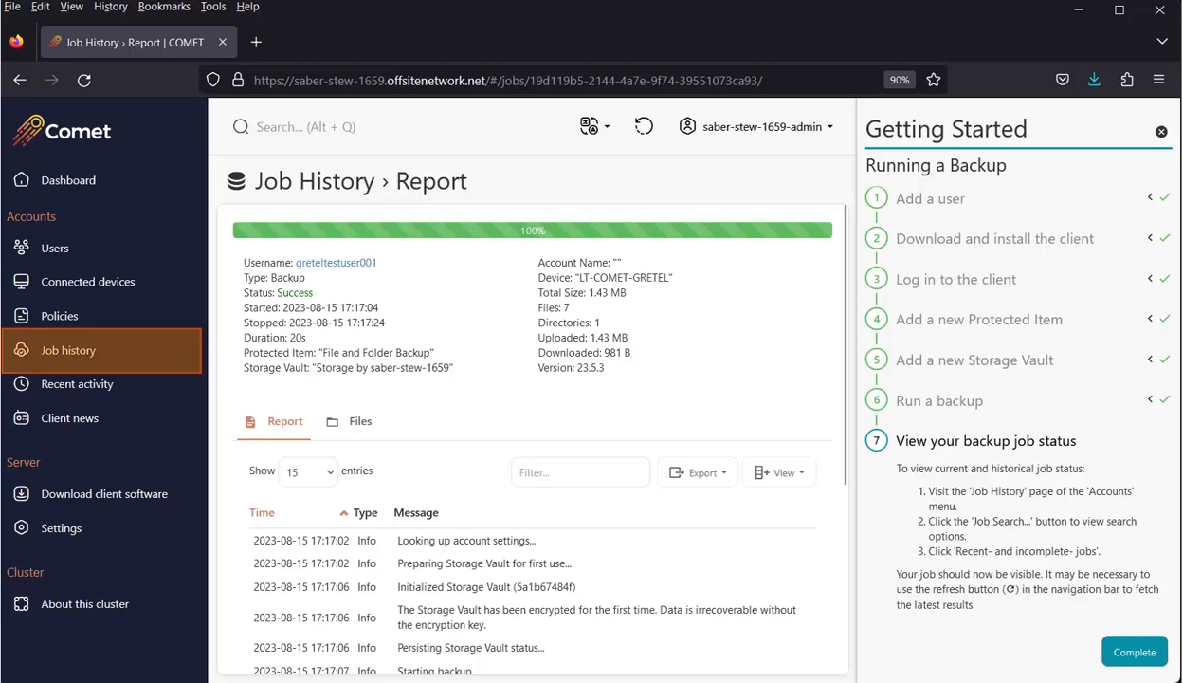
Open the server's job history and bring up the job search options.
click(68, 350)
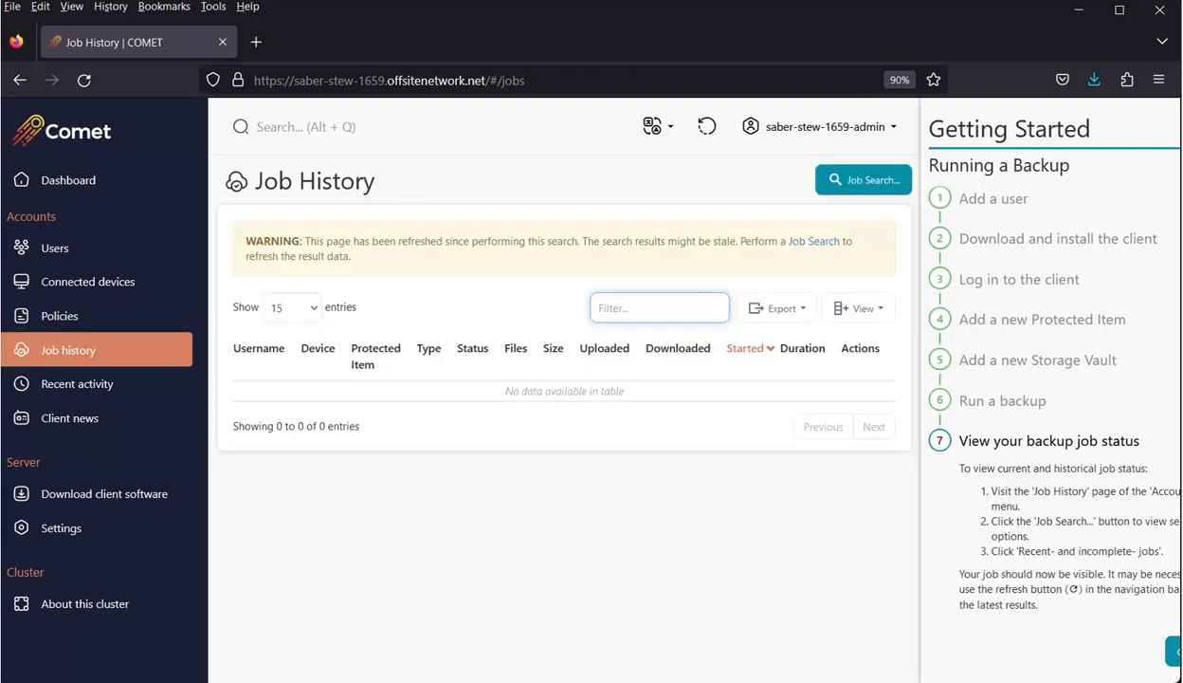
click(864, 180)
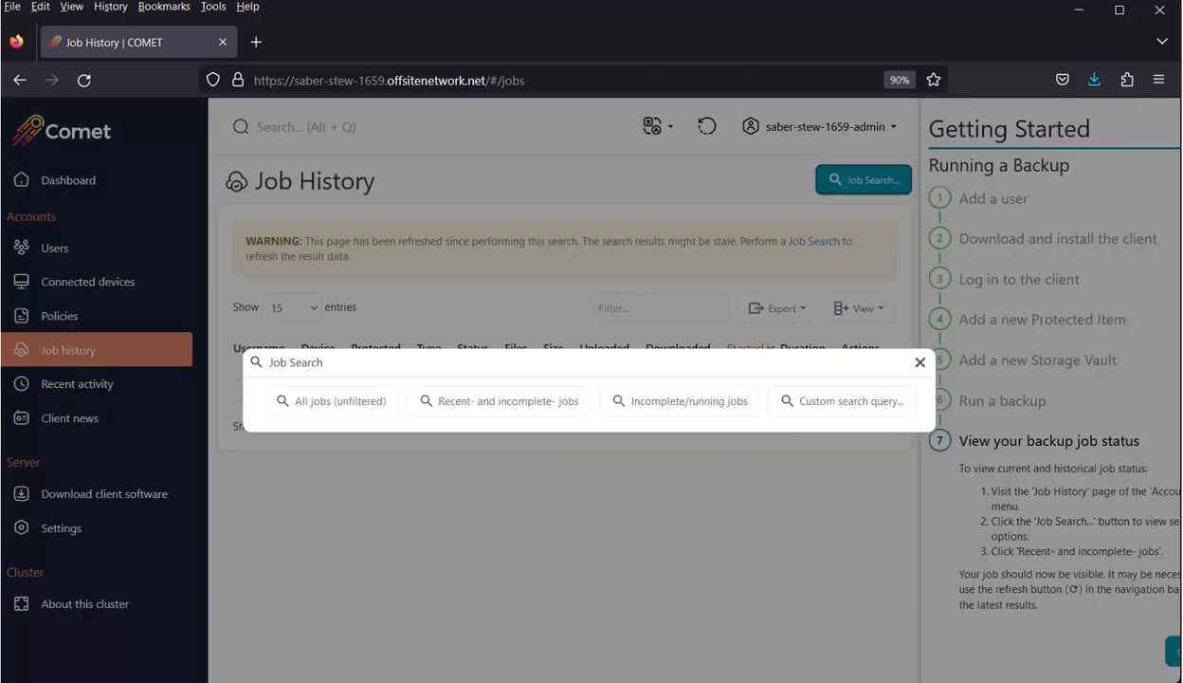